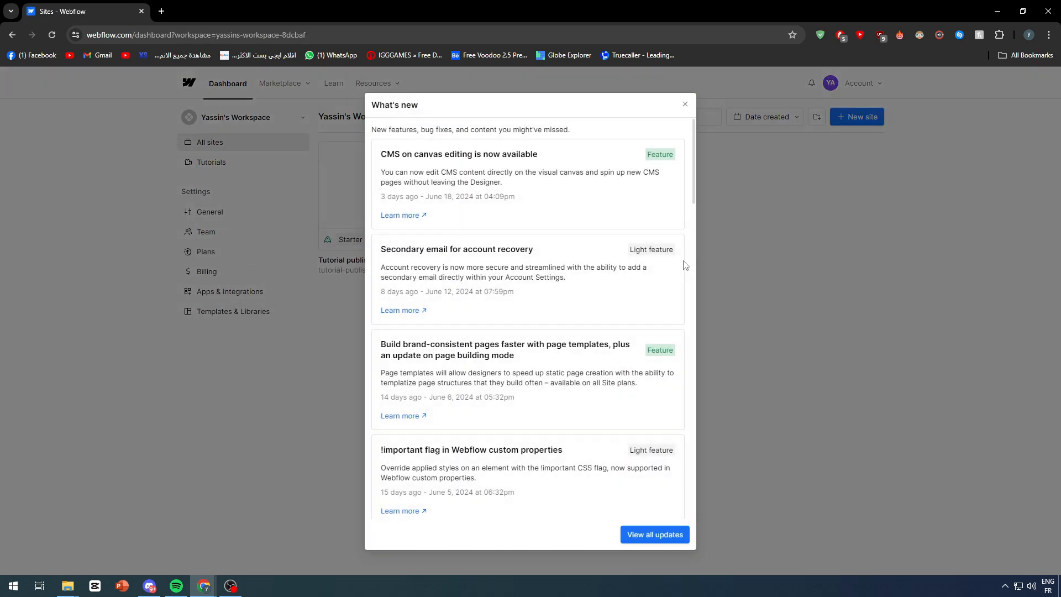
Dismiss the What's new notice and start a new site from a template
click(685, 105)
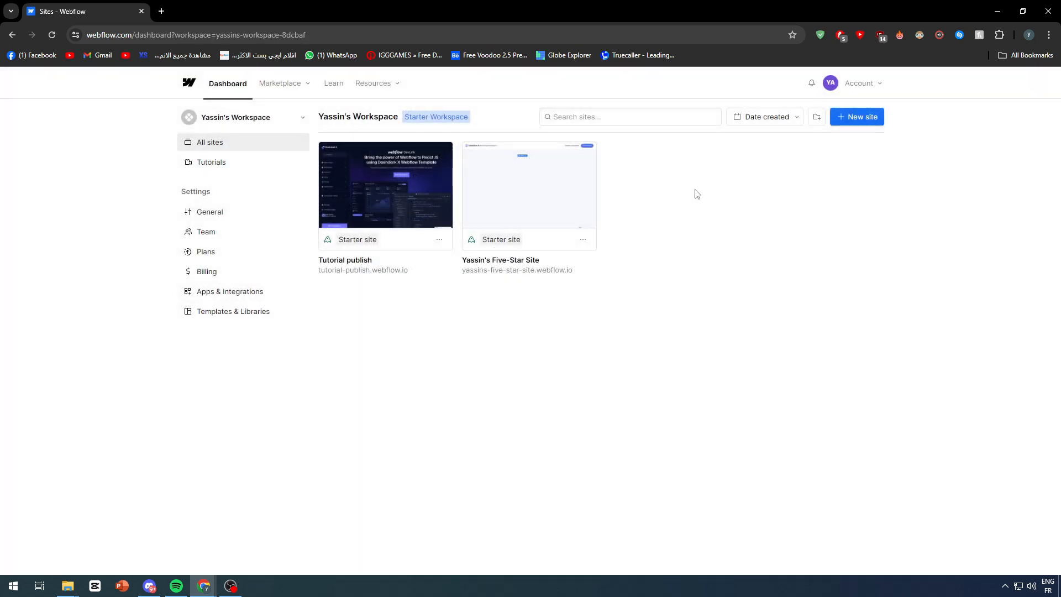
click(861, 119)
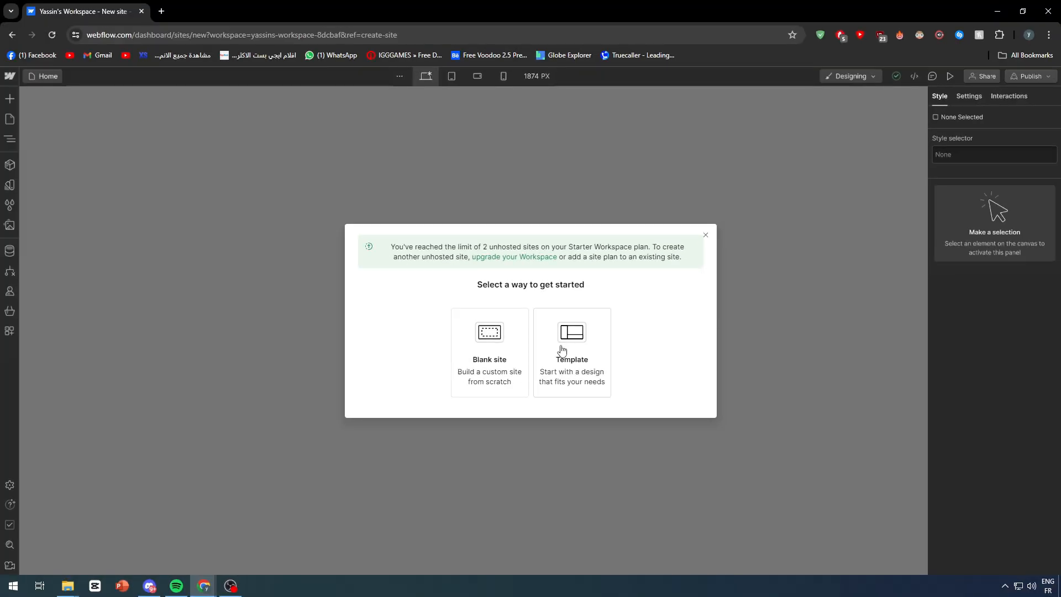
click(567, 401)
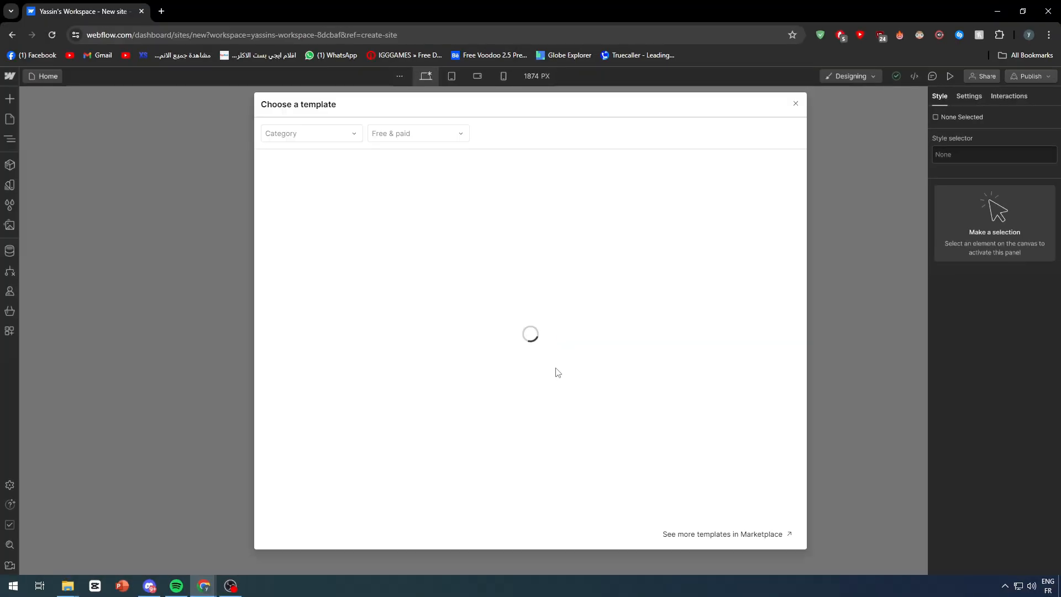
Filter the template list to Free templates in the Business category
click(387, 133)
click(398, 169)
click(325, 137)
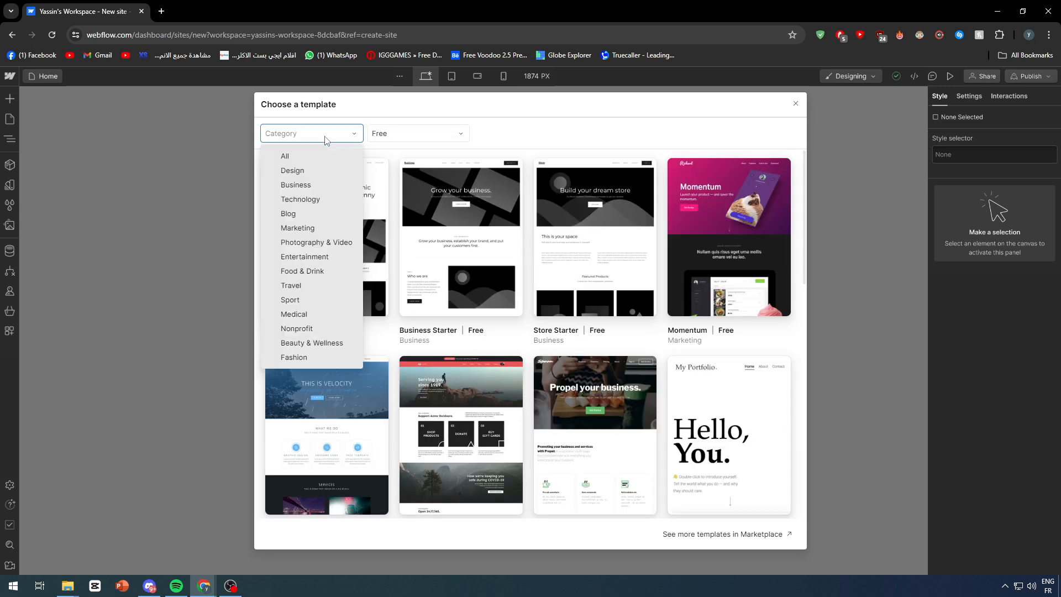
click(313, 185)
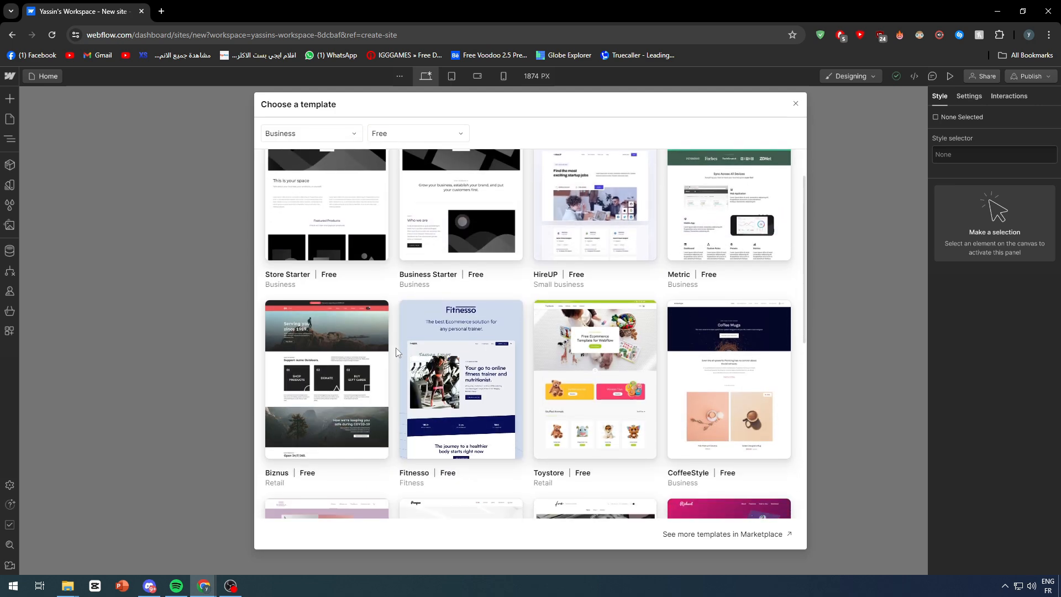
Browse the free Business templates, then close the template chooser and the new site setup
scroll(396, 347, down, 3)
mouse_move(591, 336)
scroll(590, 336, down, 2)
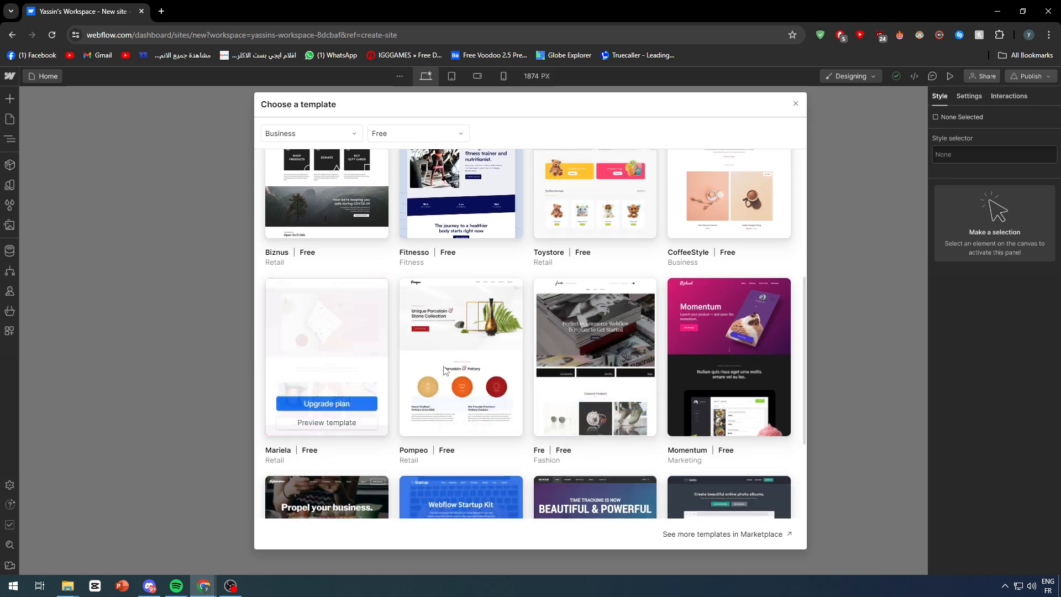
scroll(574, 276, up, 1)
scroll(560, 287, up, 2)
scroll(498, 232, up, 2)
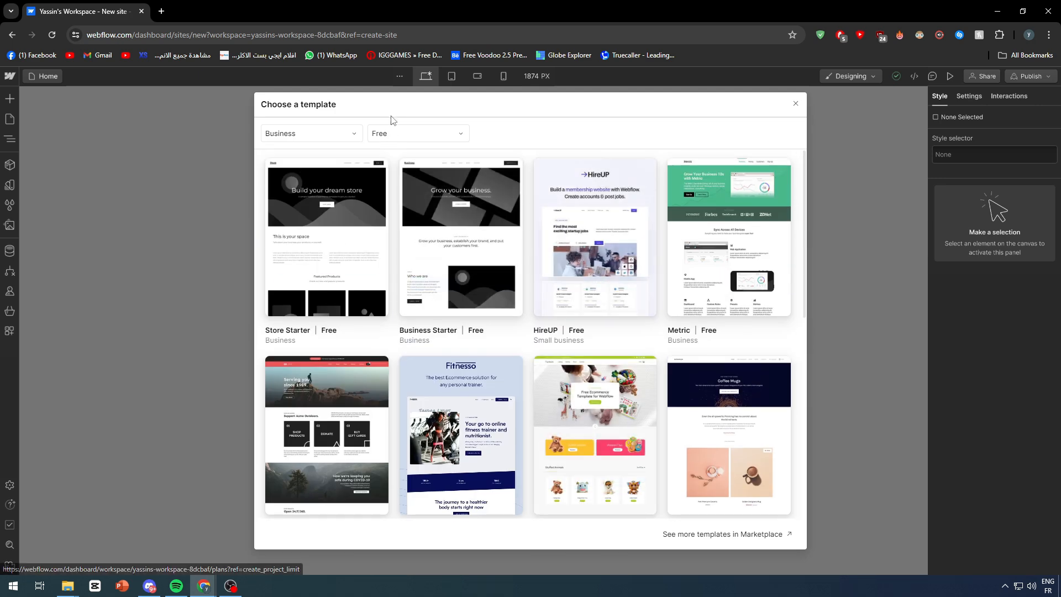
scroll(594, 387, down, 2)
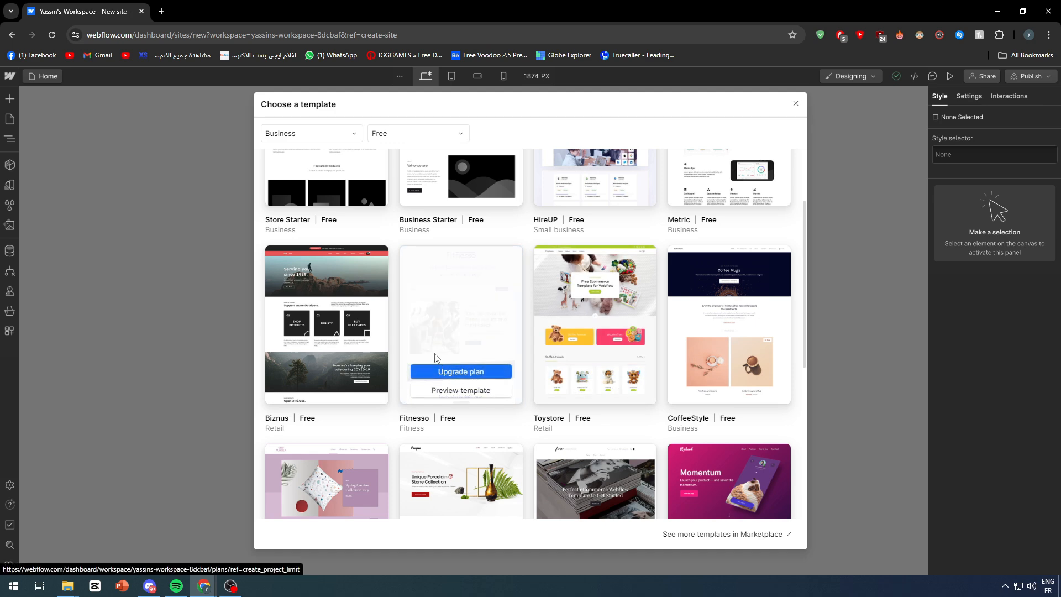
scroll(425, 332, up, 2)
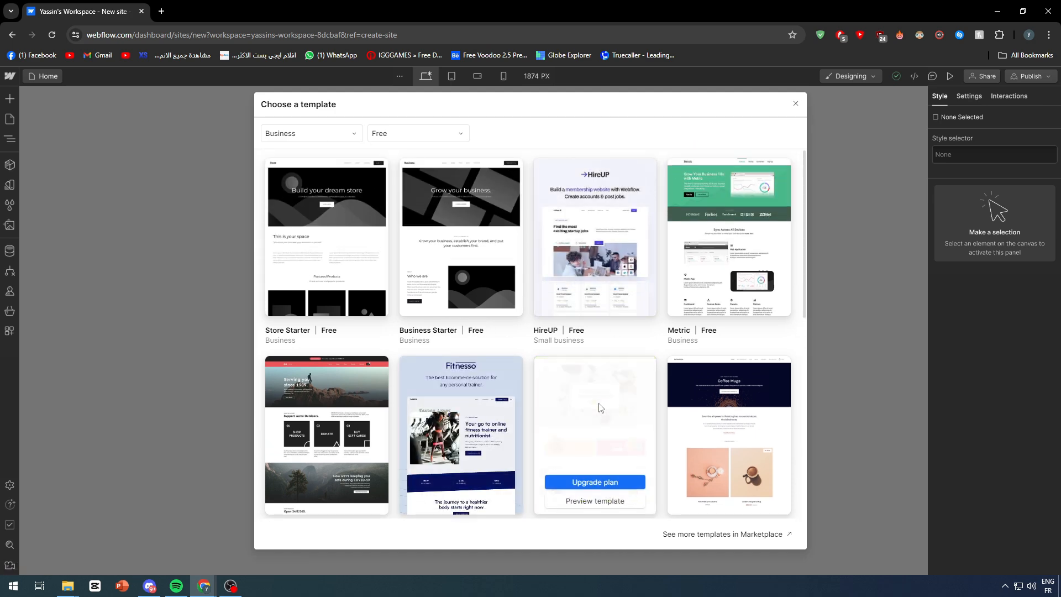
scroll(618, 398, down, 7)
scroll(618, 398, up, 7)
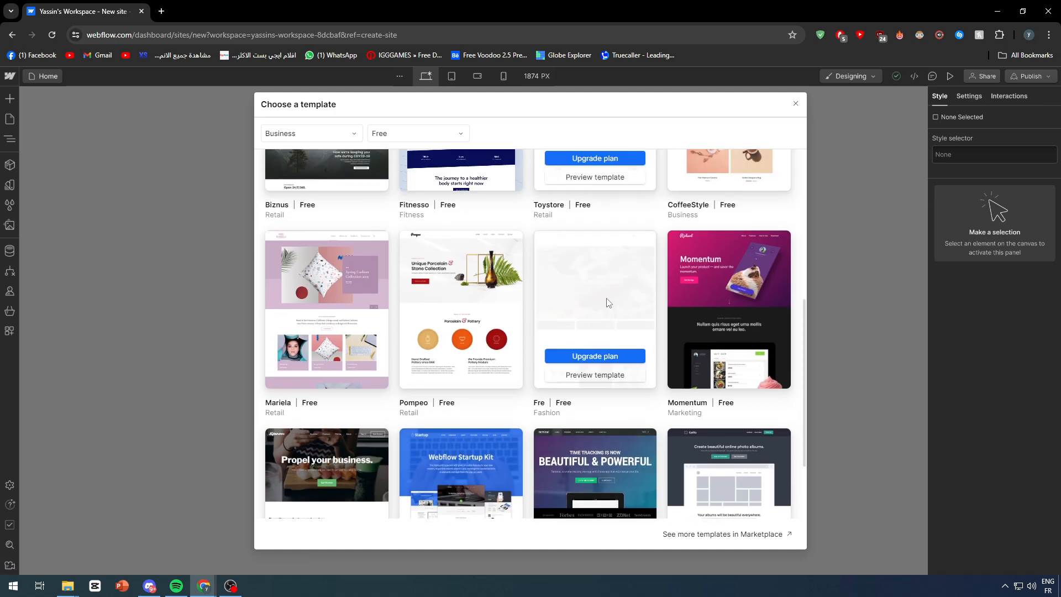
click(797, 104)
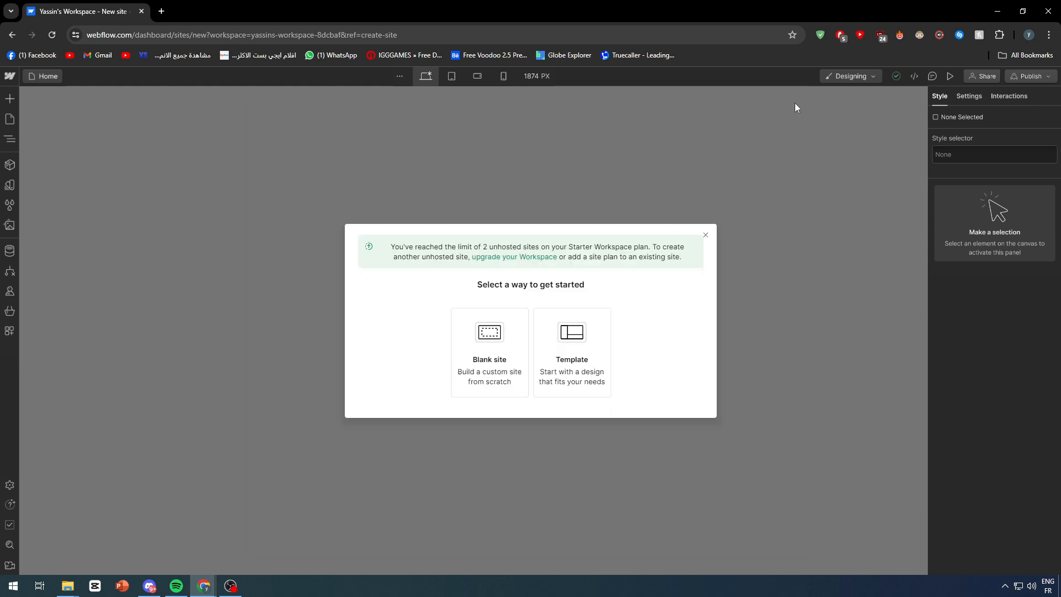
drag(402, 248, 472, 247)
click(705, 234)
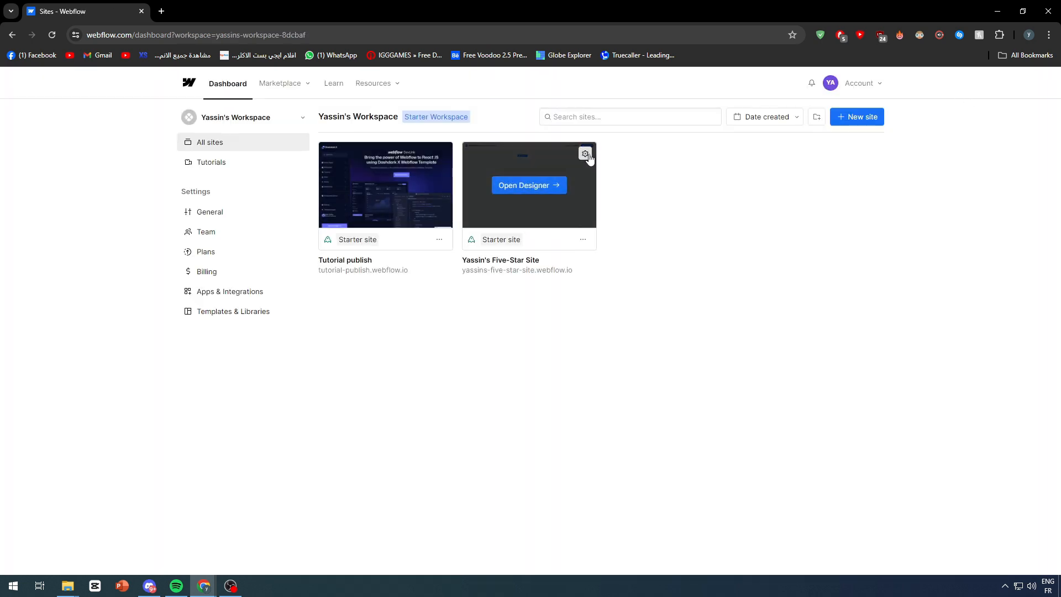
Examine the Five-Star Site's general settings and its publishing options
click(585, 155)
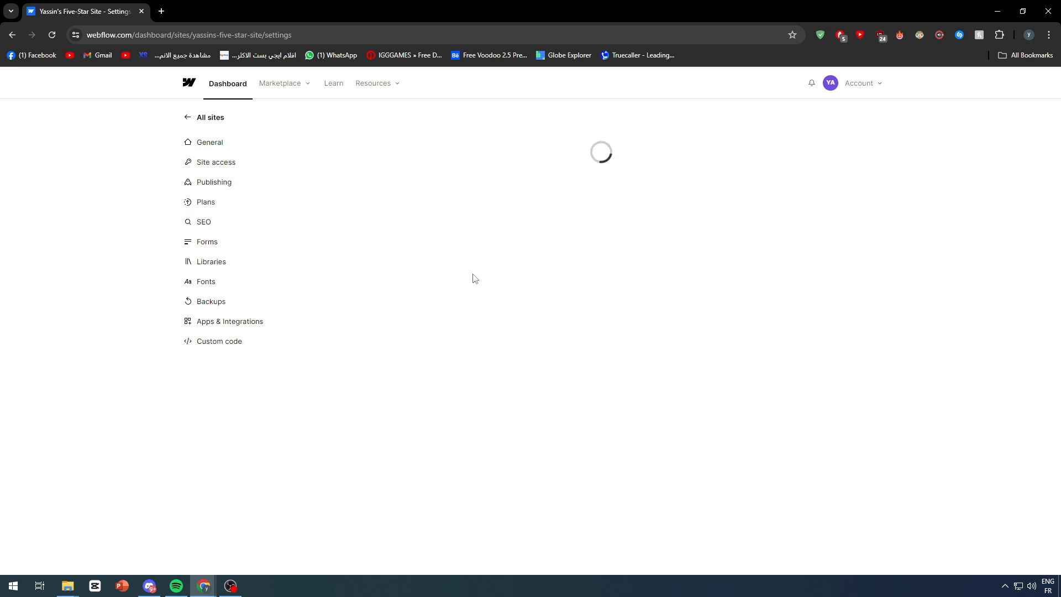
scroll(800, 161, down, 15)
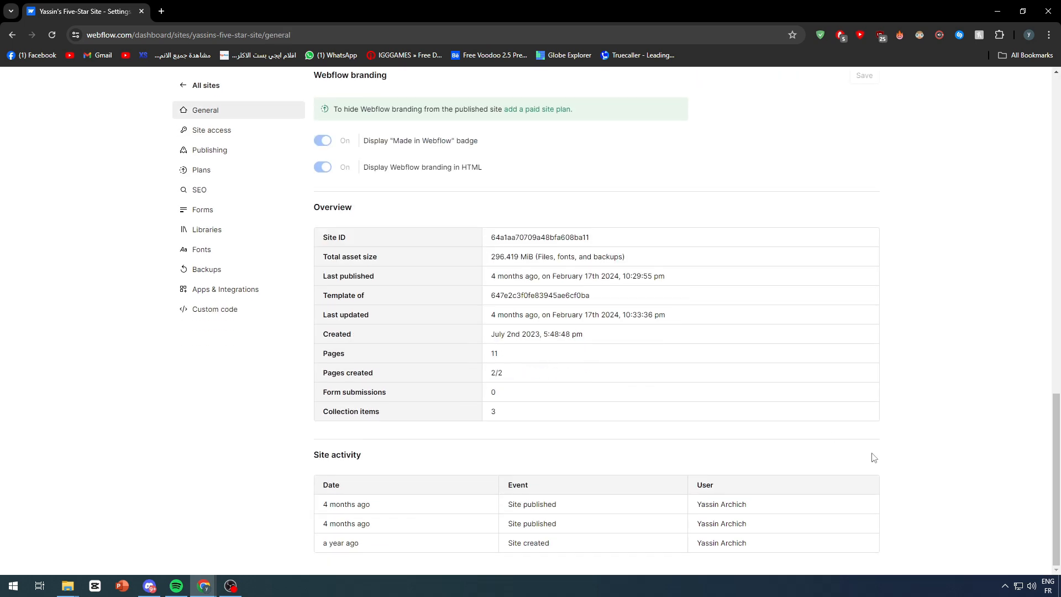
scroll(979, 458, up, 6)
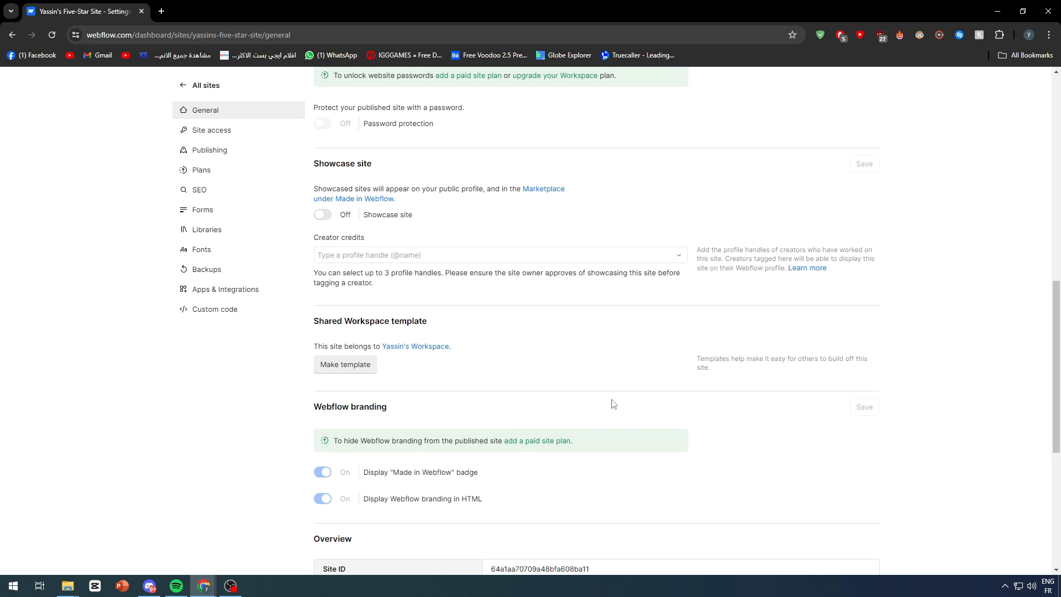
scroll(433, 391, up, 9)
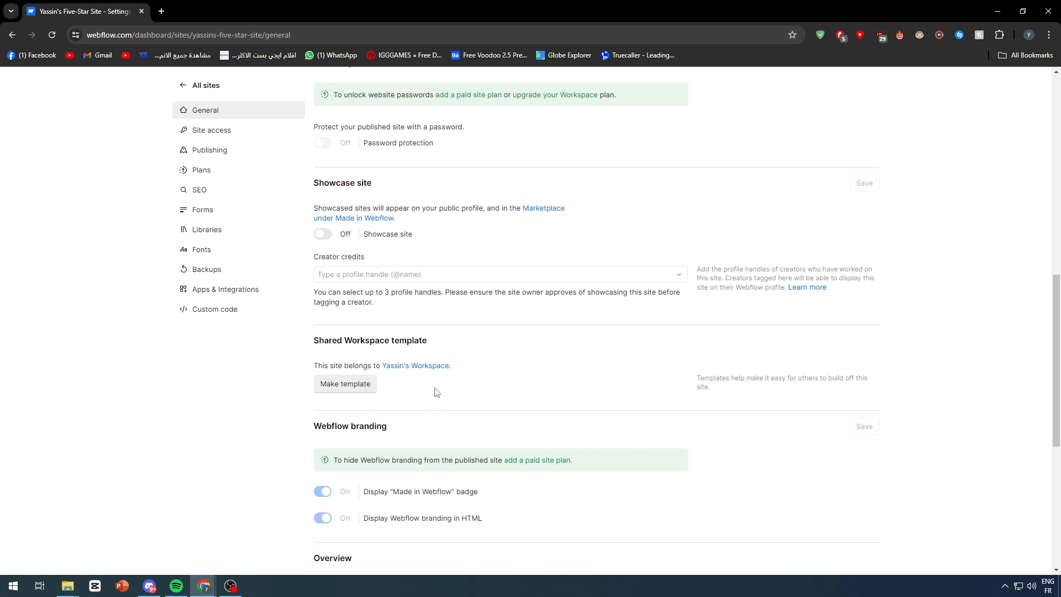
scroll(467, 386, up, 2)
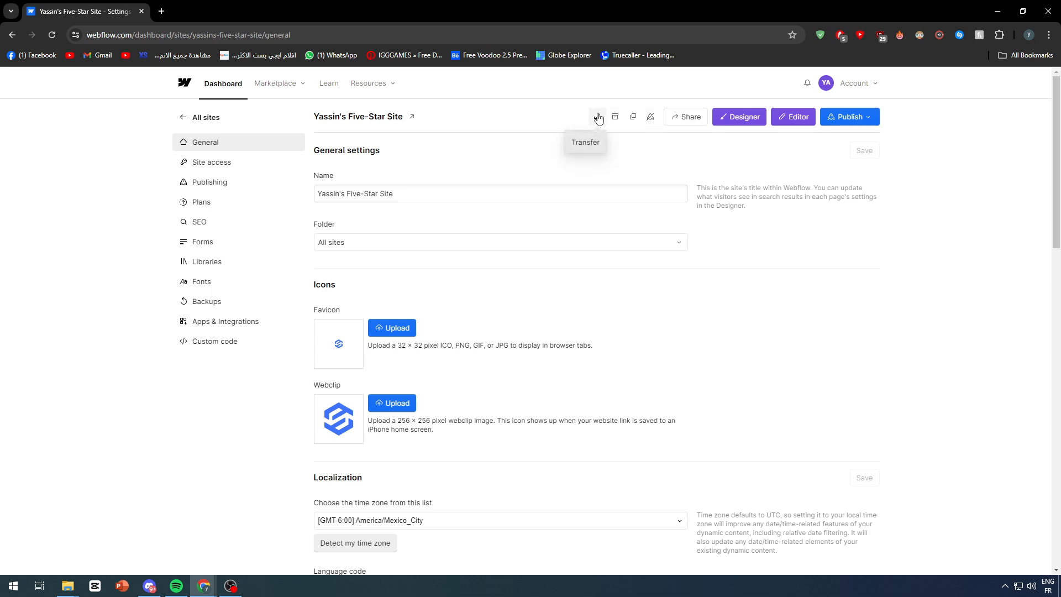
click(865, 118)
click(925, 148)
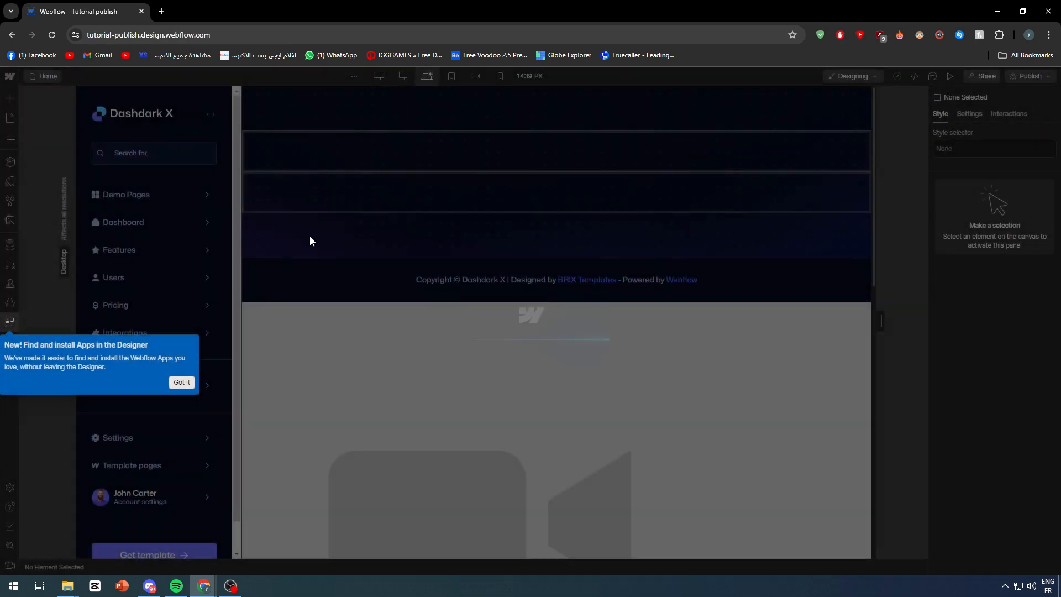
Dismiss the Apps notice in the Tutorial publish site, view the Home page in Editing mode, and return to Designing mode
click(185, 382)
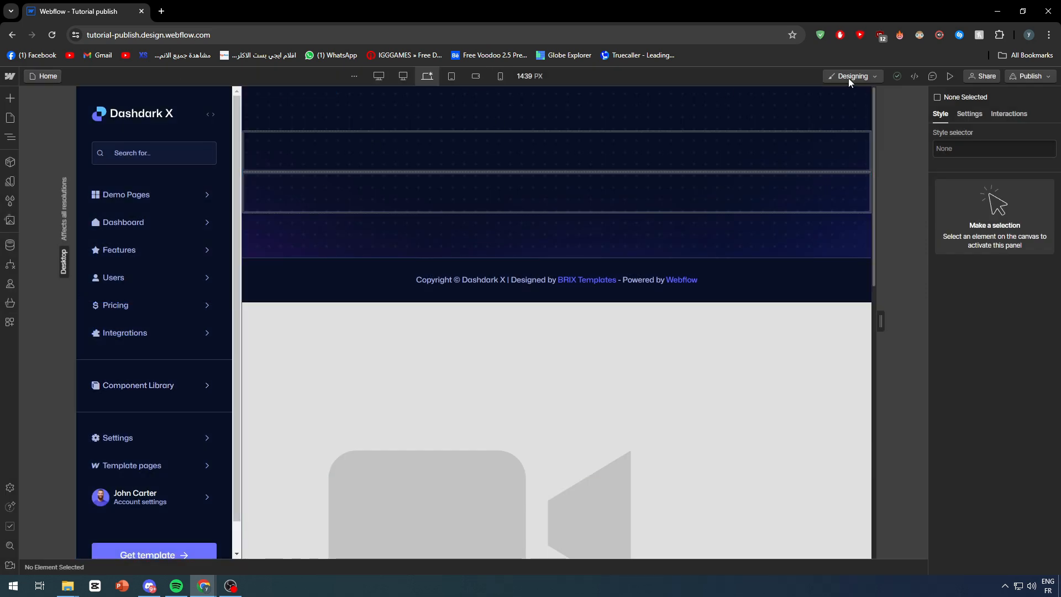
click(874, 75)
click(835, 136)
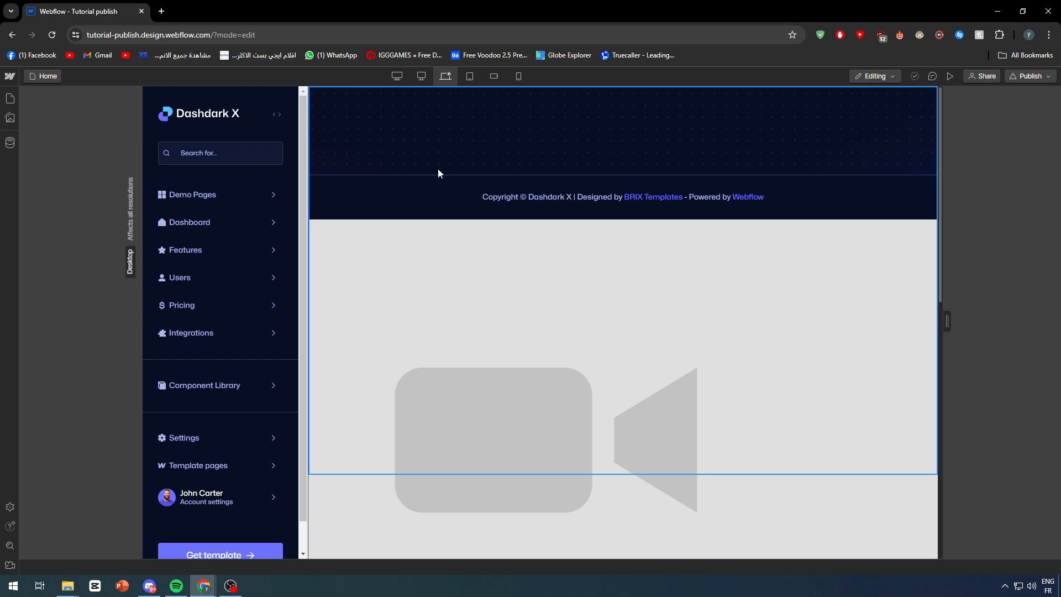
scroll(679, 236, down, 1)
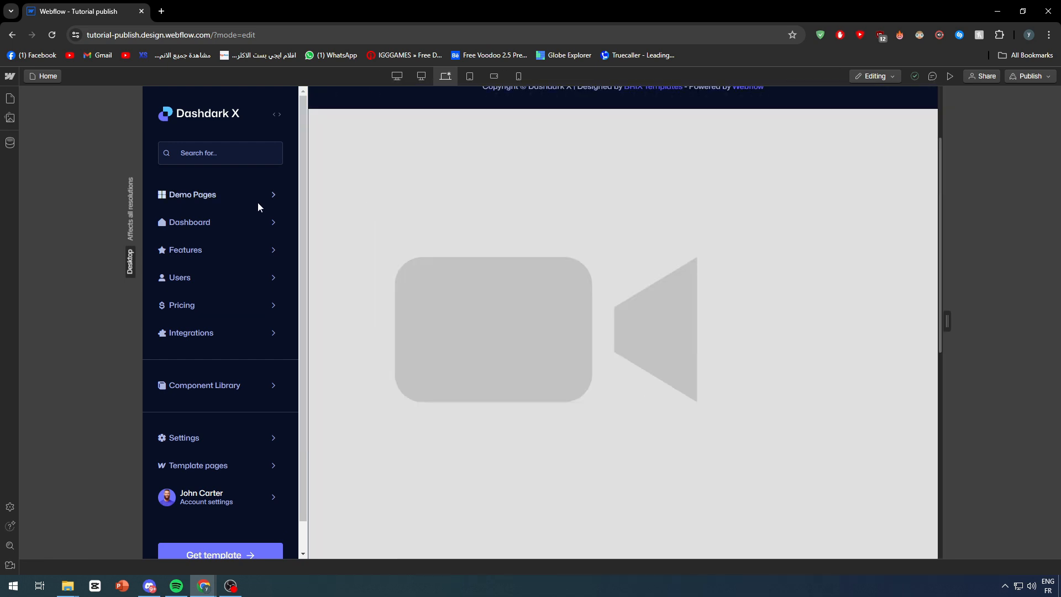
click(885, 77)
click(874, 101)
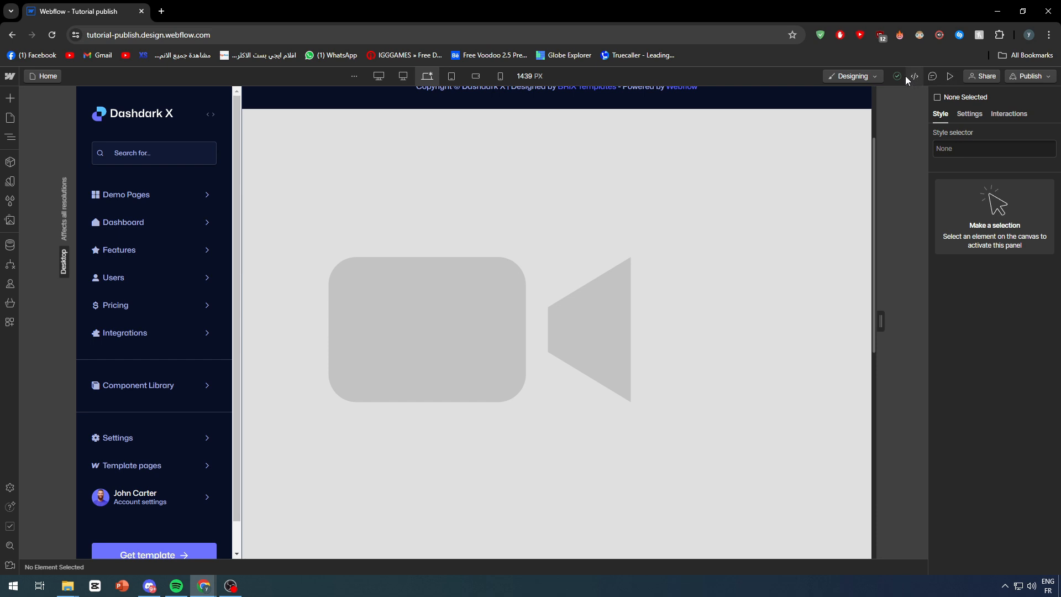
Delete the video placeholder and the copyright footer from the Home page
scroll(768, 188, down, 5)
scroll(765, 264, up, 8)
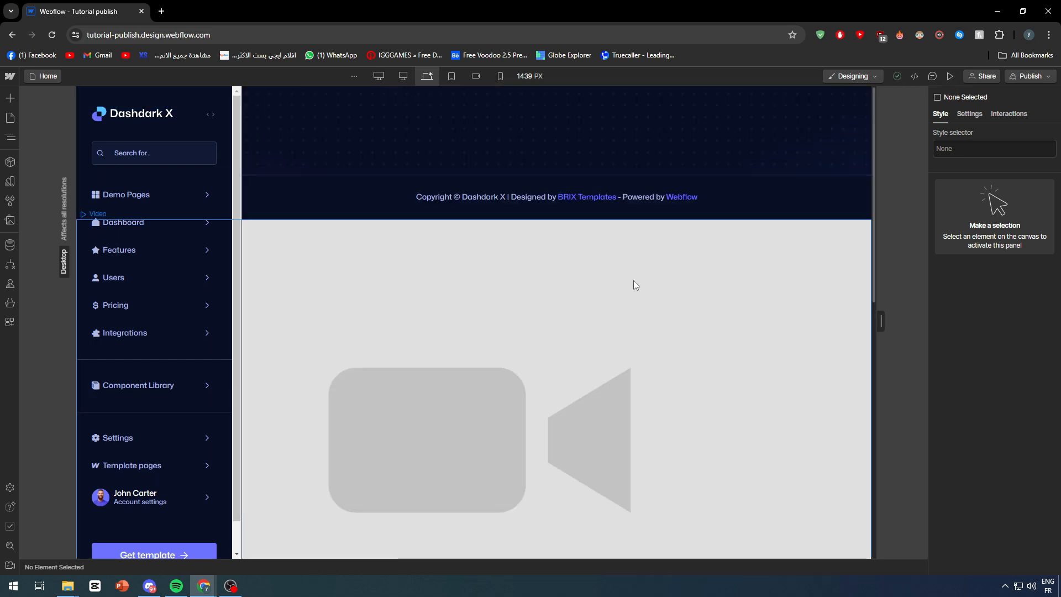
click(579, 294)
key(Delete)
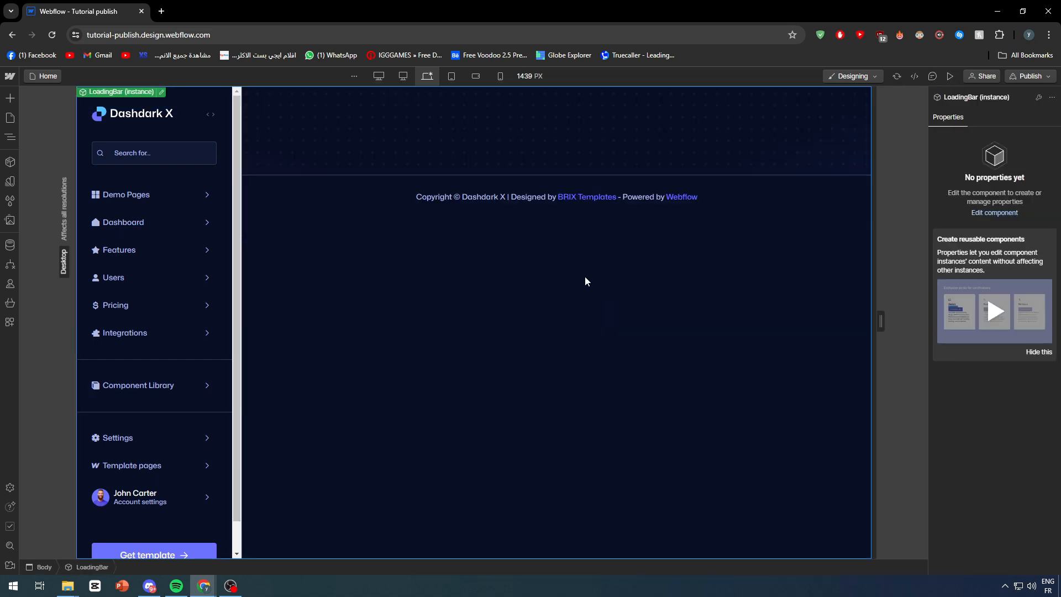
click(499, 184)
key(Delete)
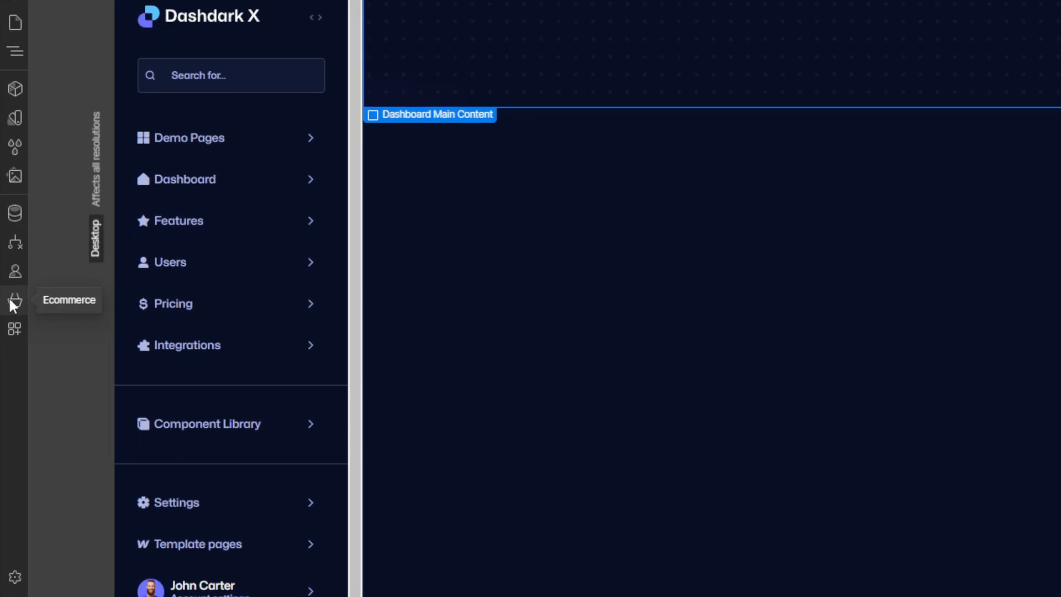
Start the Ecommerce setup, check the site's page list, read the required slug update, and close the notice
click(10, 304)
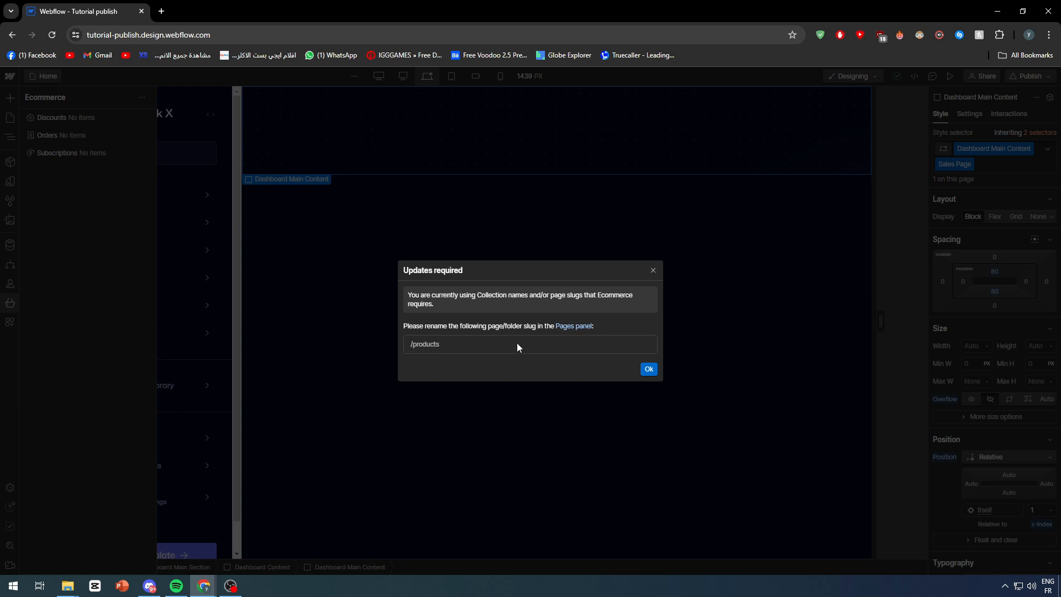
click(572, 328)
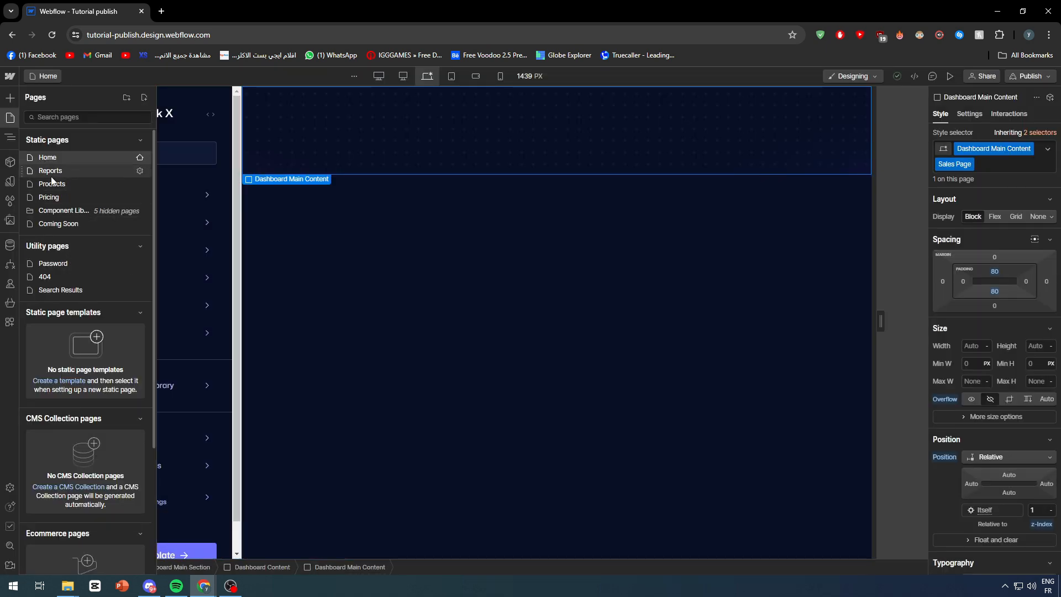
click(10, 305)
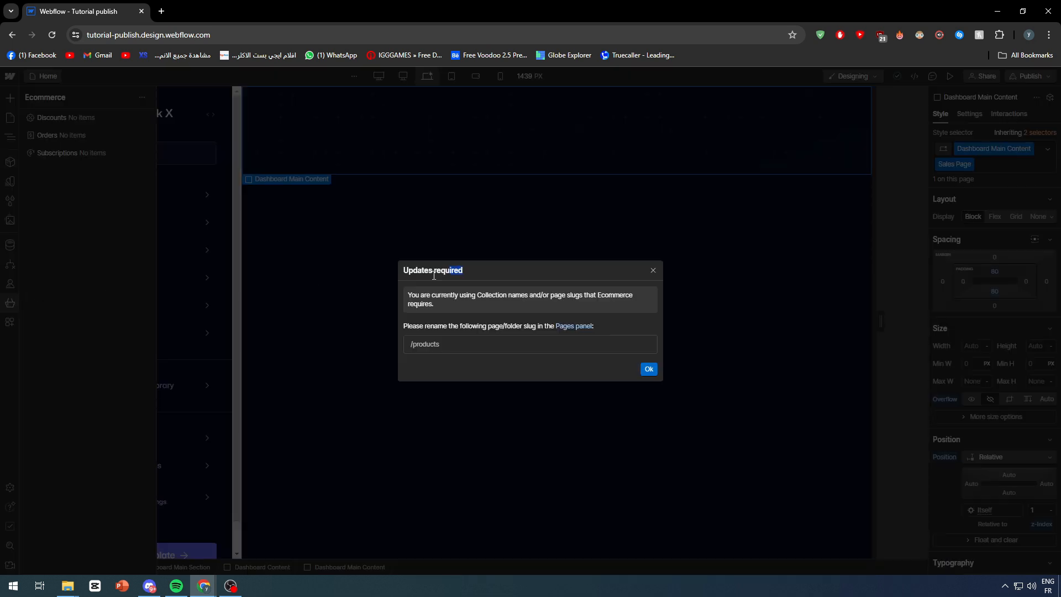
drag(434, 275, 395, 282)
click(435, 313)
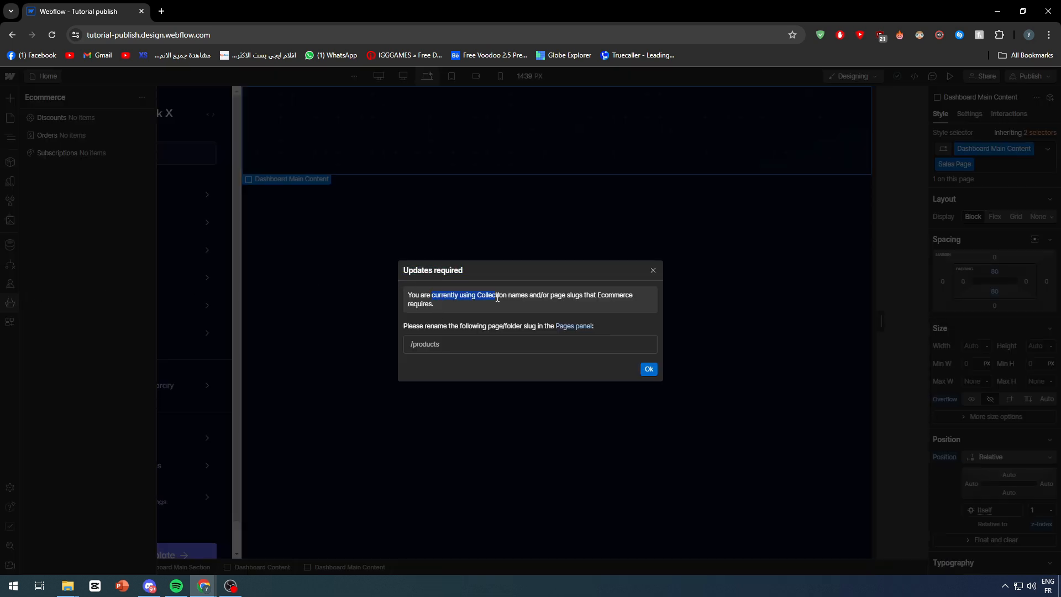
click(653, 271)
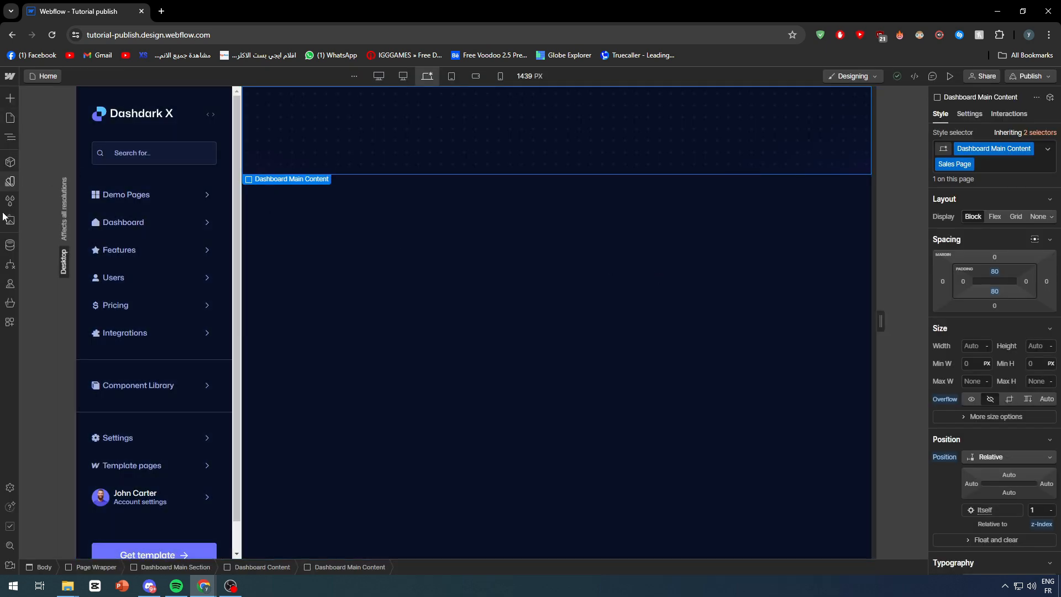
Go from the Ecommerce update notice to the page list and open the Products page
click(9, 305)
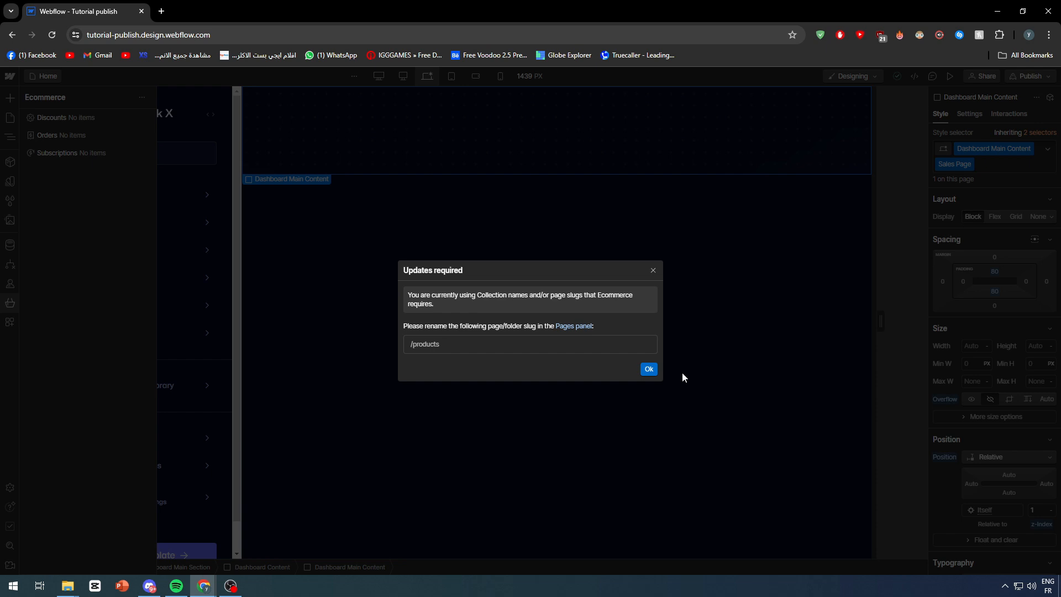
click(588, 327)
click(75, 174)
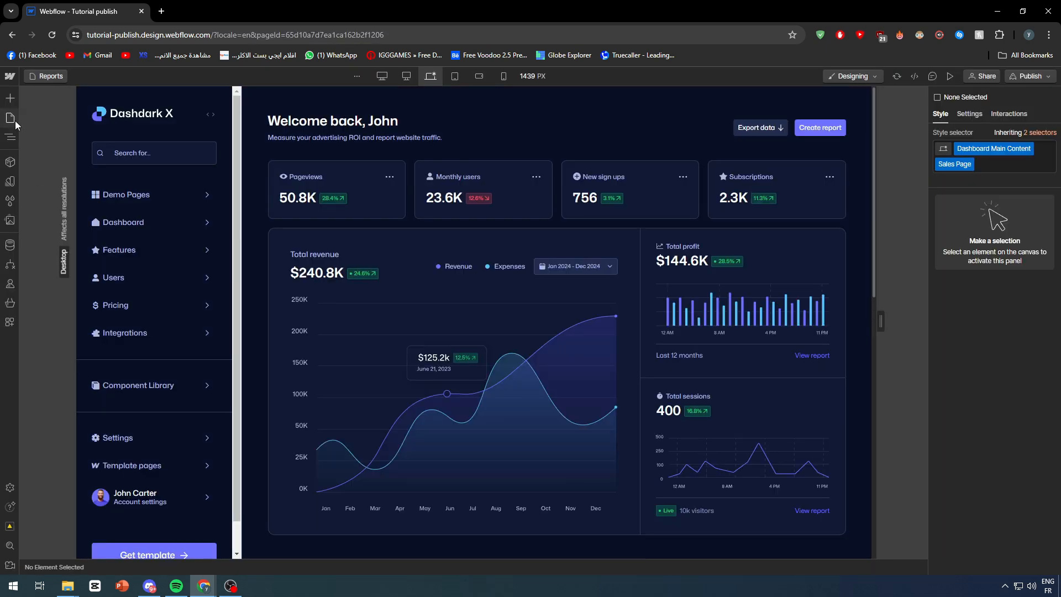
click(15, 123)
click(62, 187)
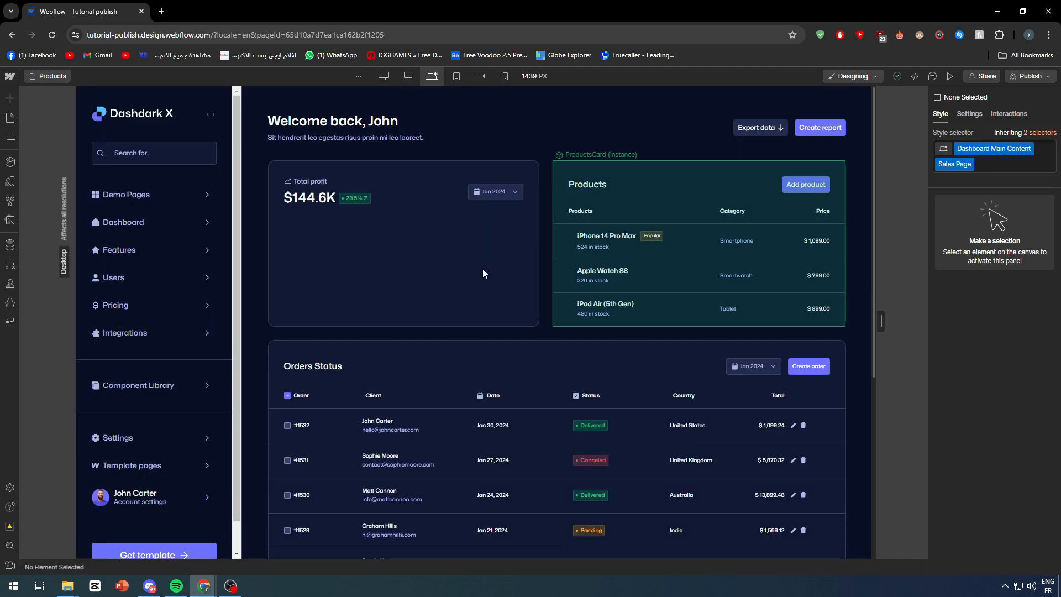
Return to the Ecommerce setup and check which page slug must be renamed
click(11, 303)
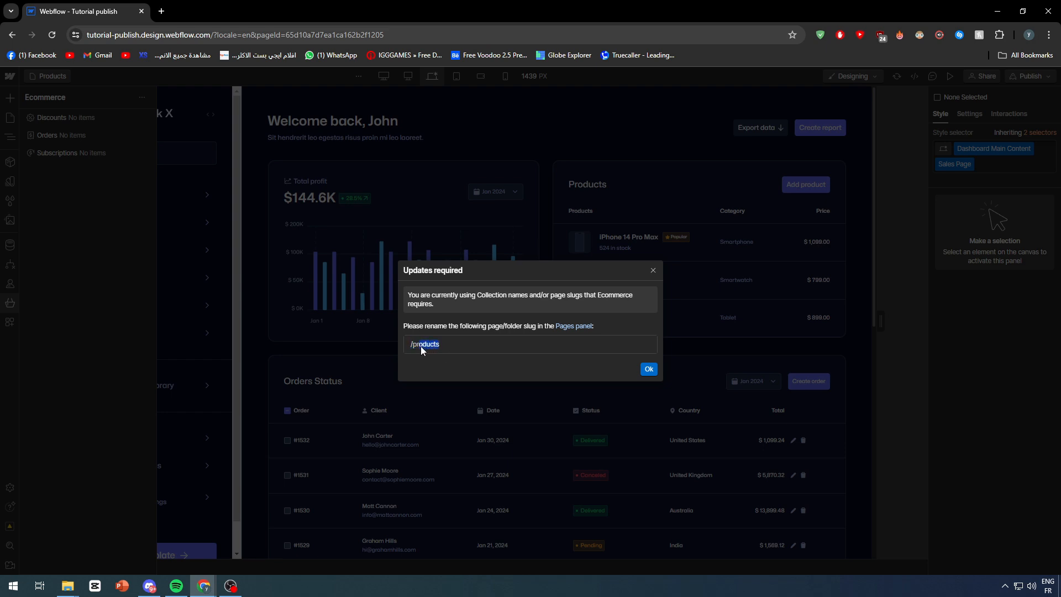
click(143, 152)
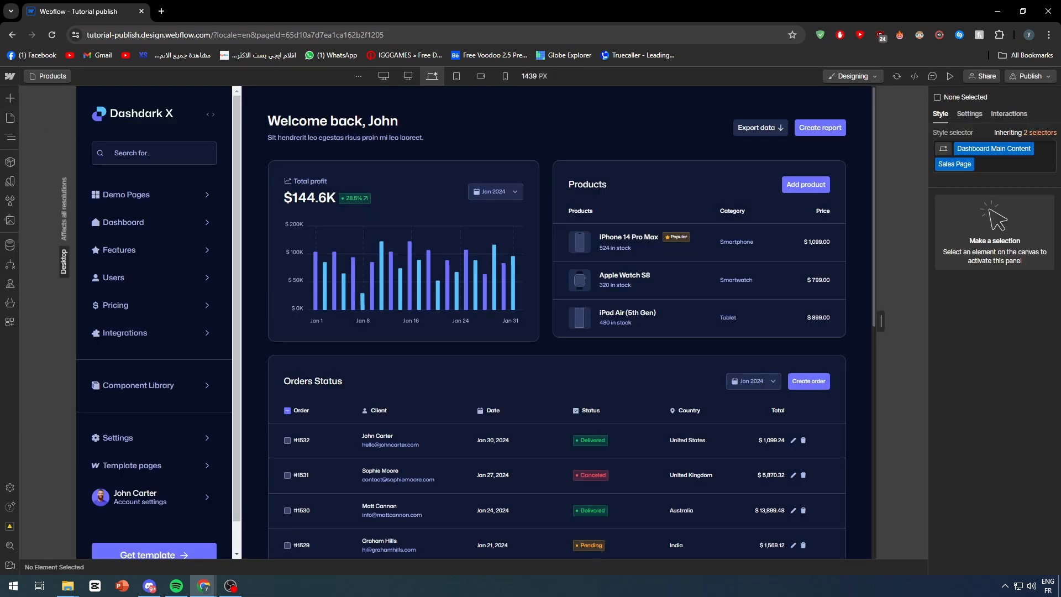
Rename the Products page to "productszezez" in its page settings and save the change
click(10, 117)
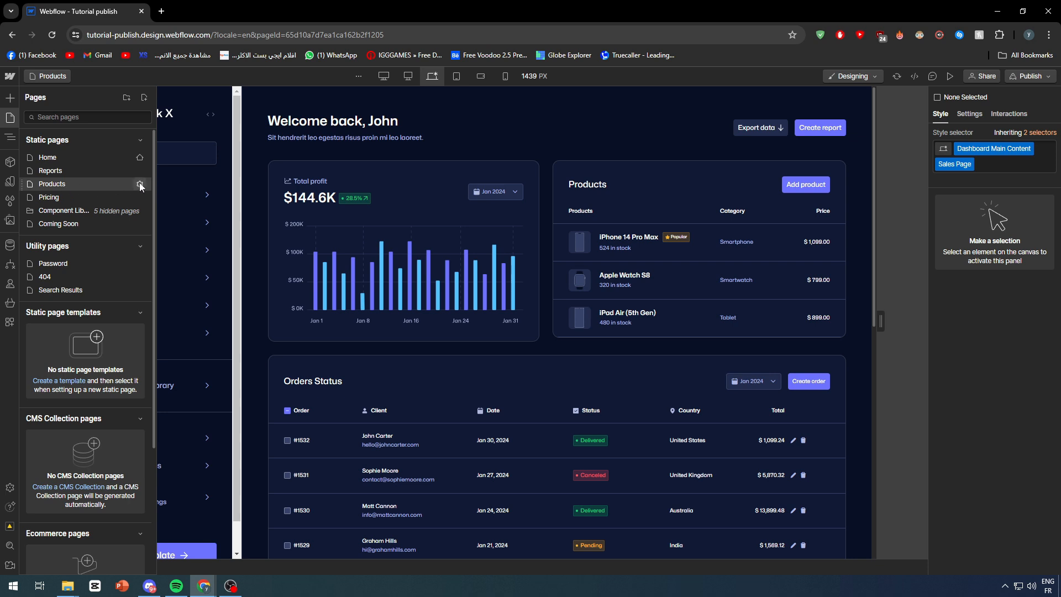
click(139, 184)
drag(197, 157, 144, 162)
text(products)
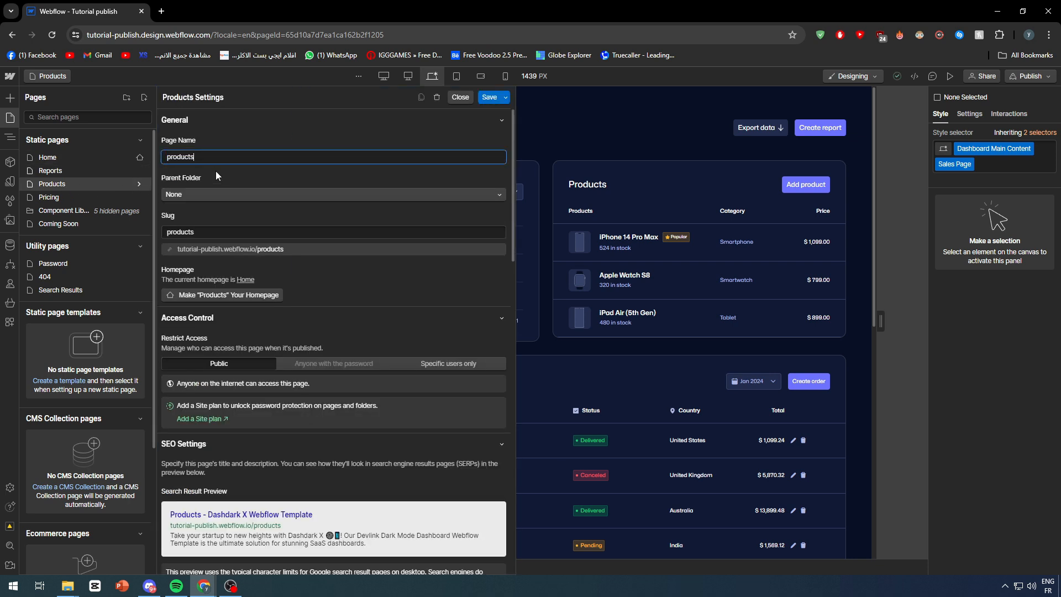
click(491, 98)
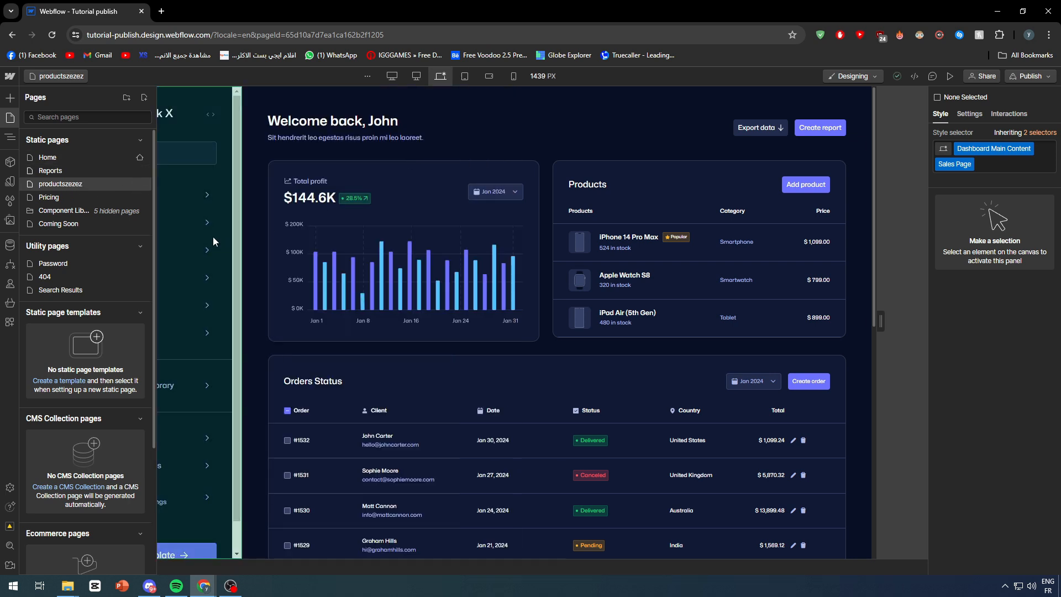
Change the slug of the renamed products page to "productszeaz" and save the page settings
click(139, 184)
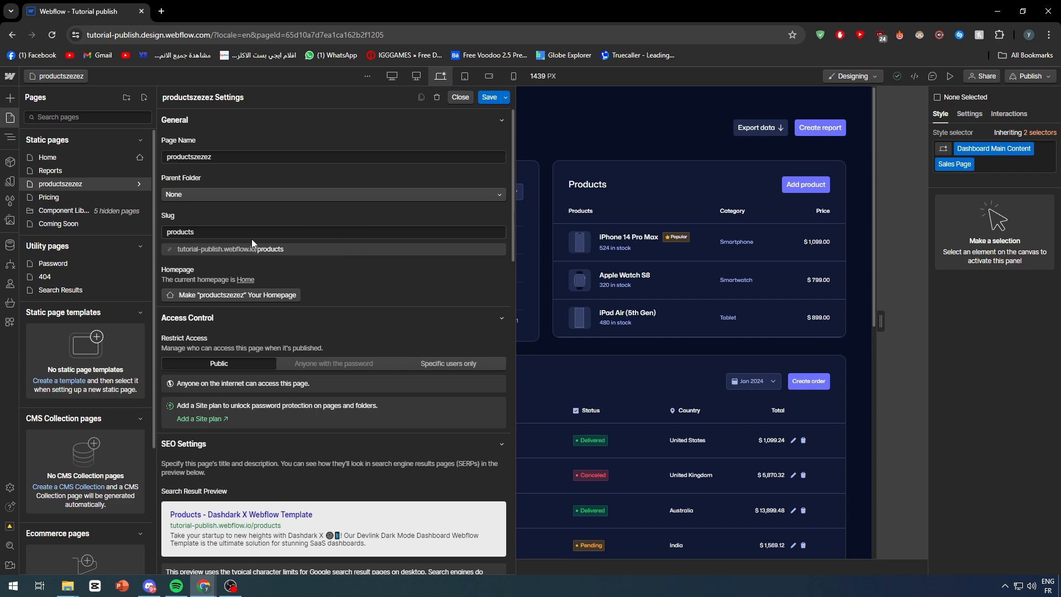
click(263, 231)
text(zeaz)
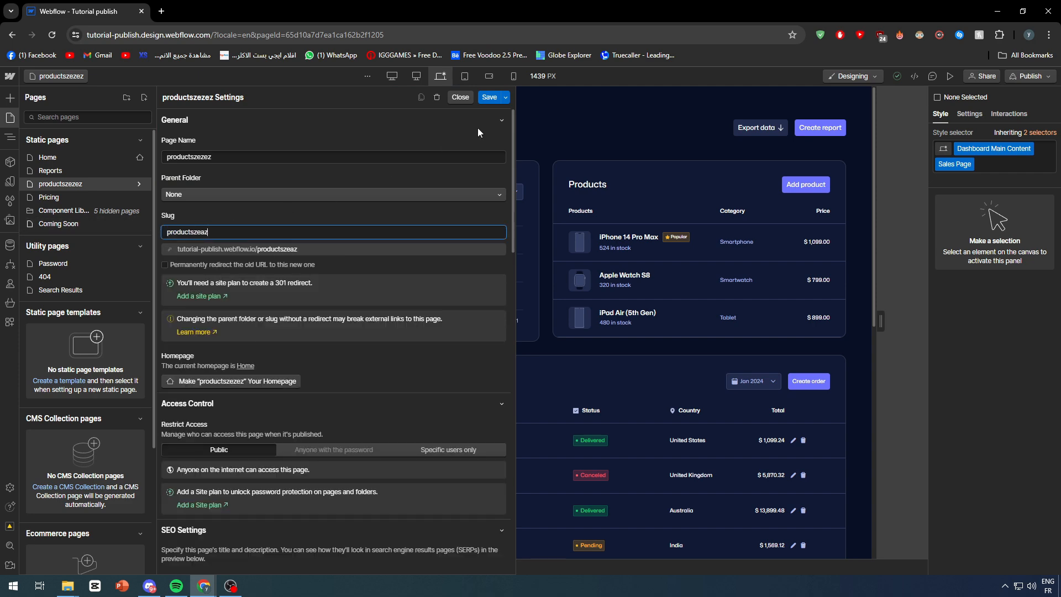
click(489, 99)
click(482, 104)
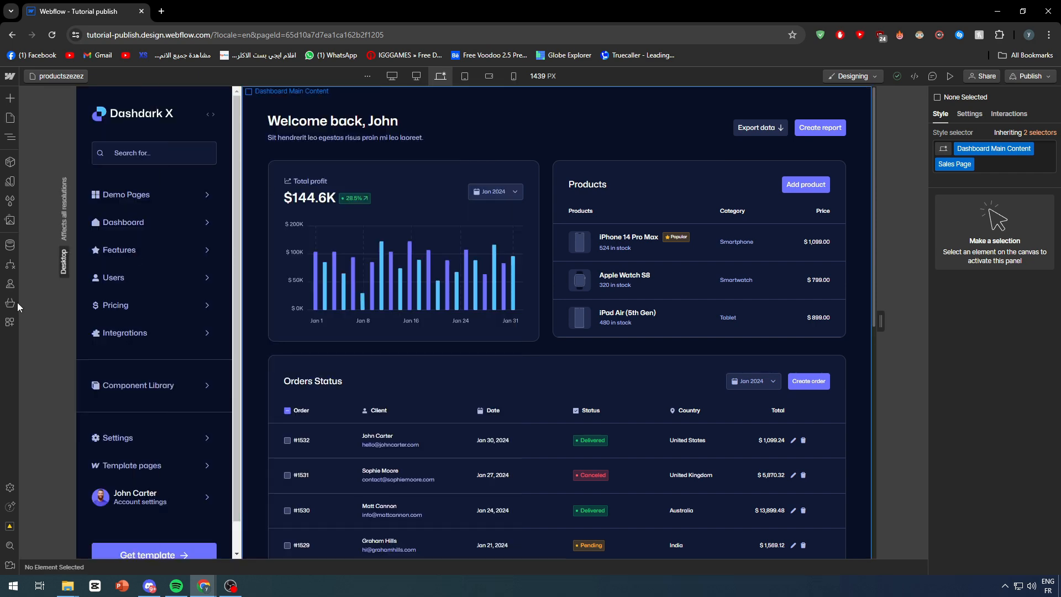
Enable Ecommerce on the site with the Products and Categories collections, and review the store setup guide
click(10, 303)
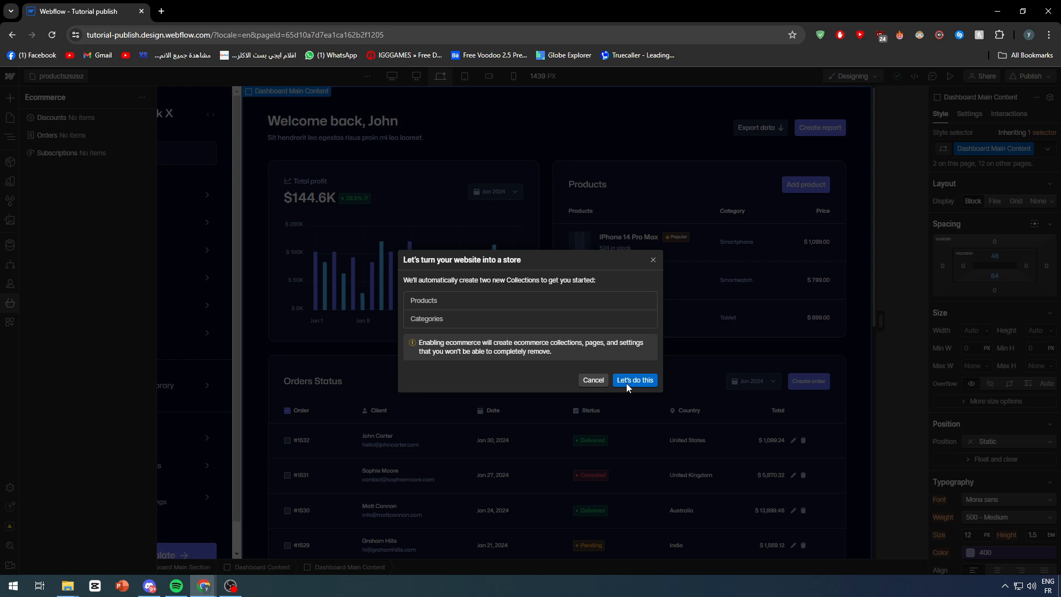
click(626, 383)
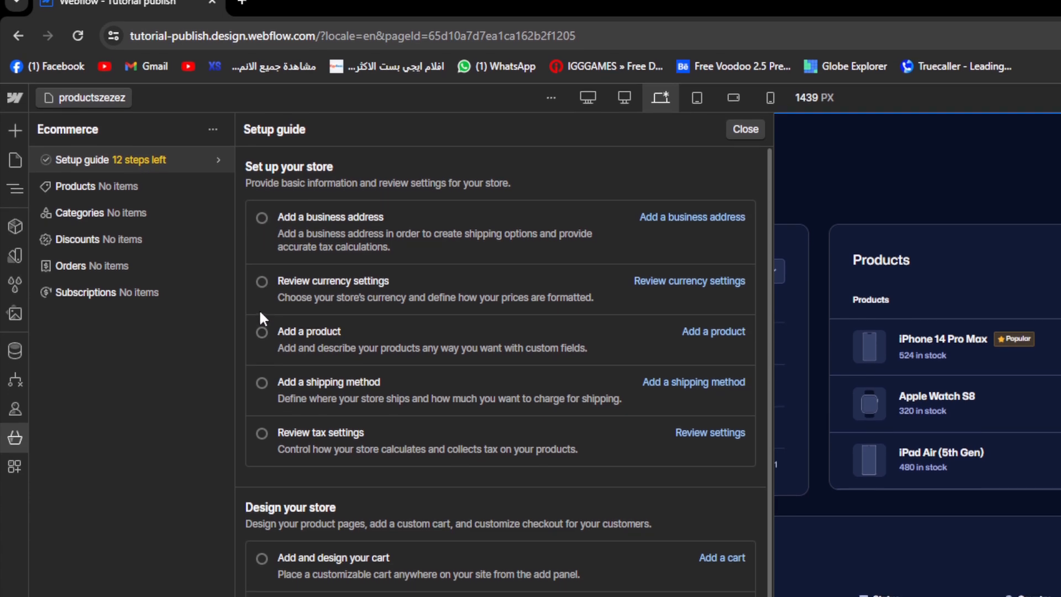
scroll(273, 348, down, 4)
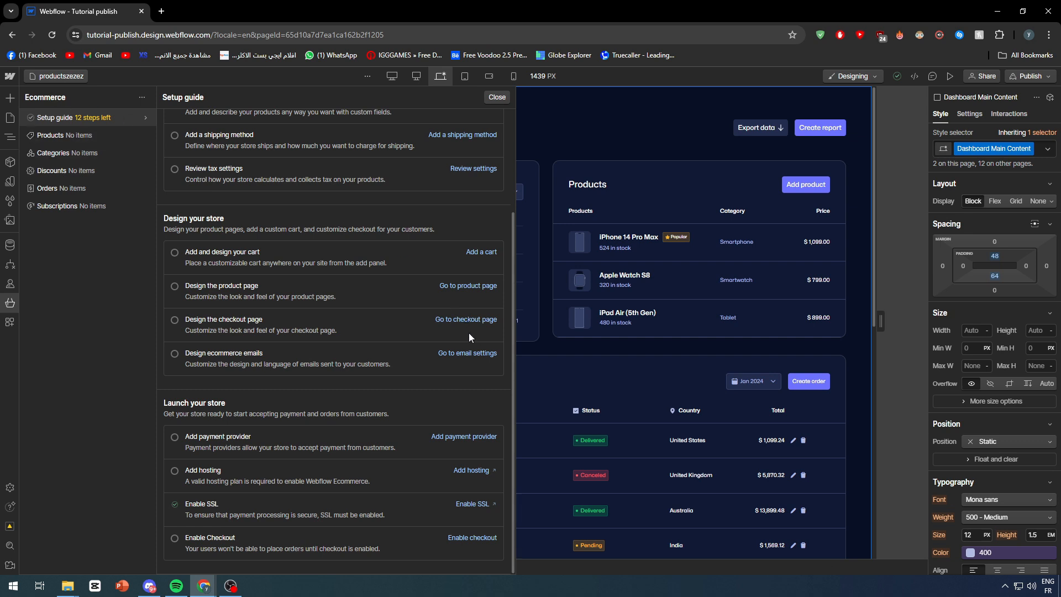
Go to the checkout page from the setup guide and look over its form from start to end
click(456, 320)
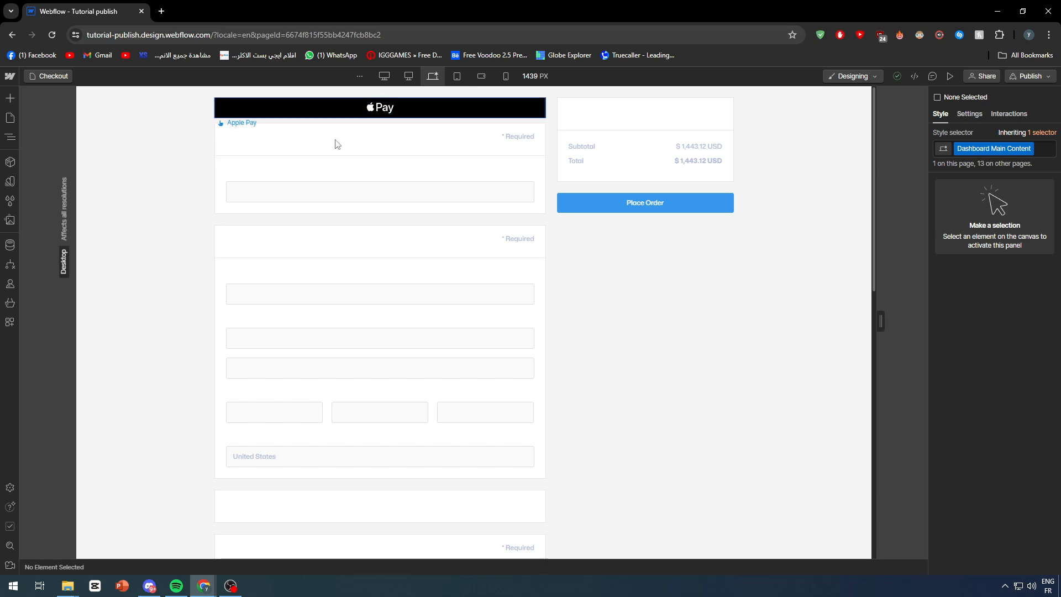
scroll(339, 252, down, 5)
scroll(442, 409, down, 4)
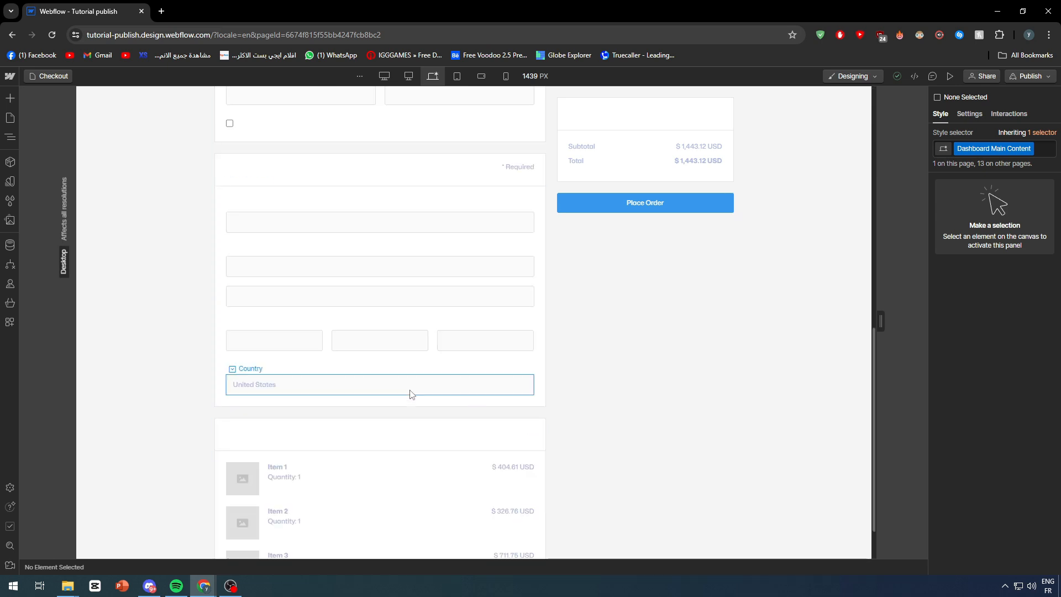
scroll(258, 247, up, 5)
scroll(293, 267, up, 5)
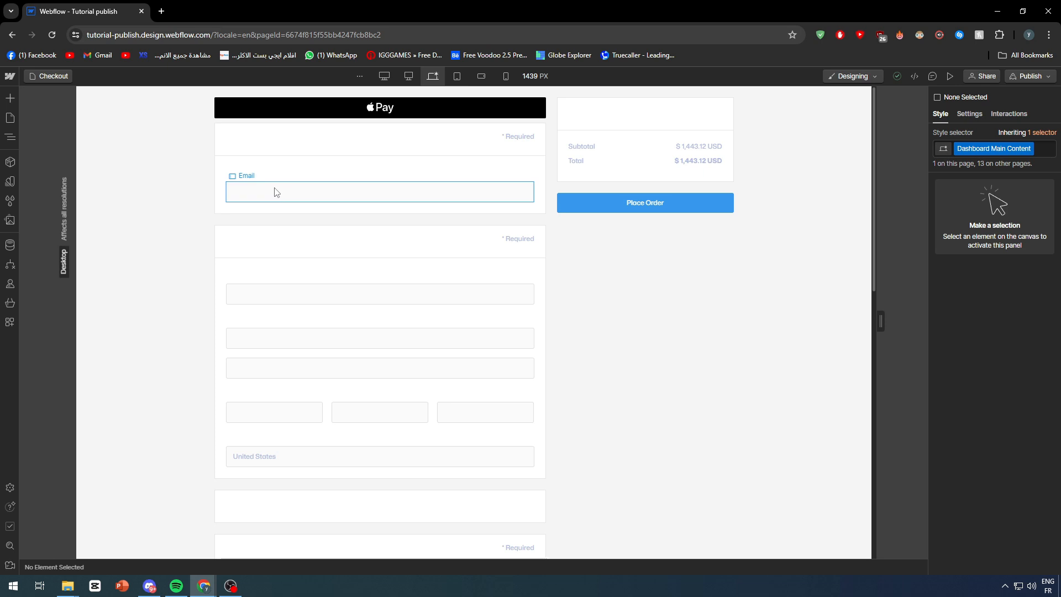
Check the element settings of the checkout form's Email input, and set its bottom padding to 18 in the style settings
click(276, 193)
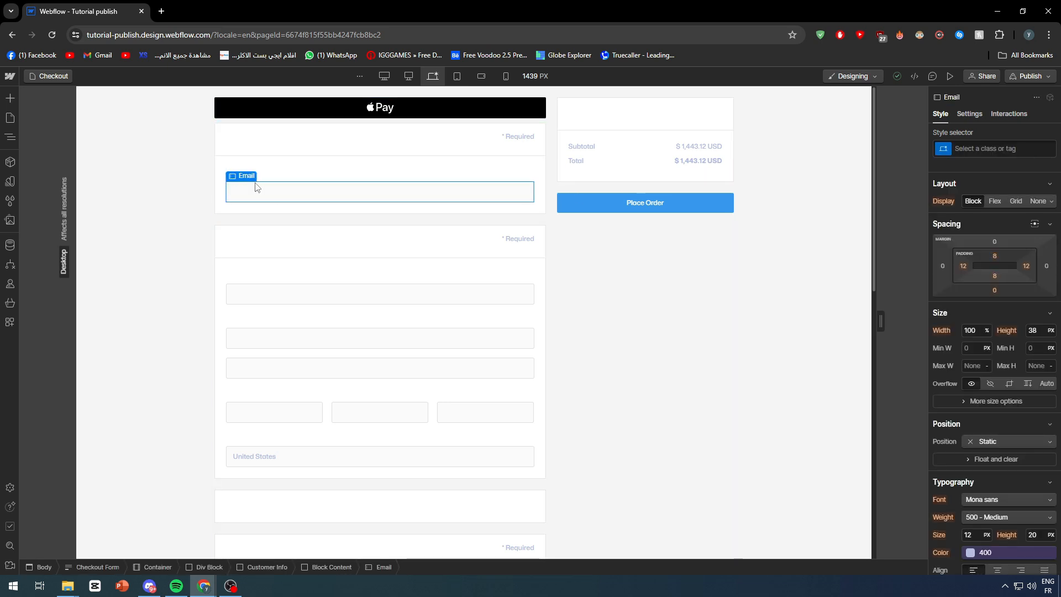
key(d)
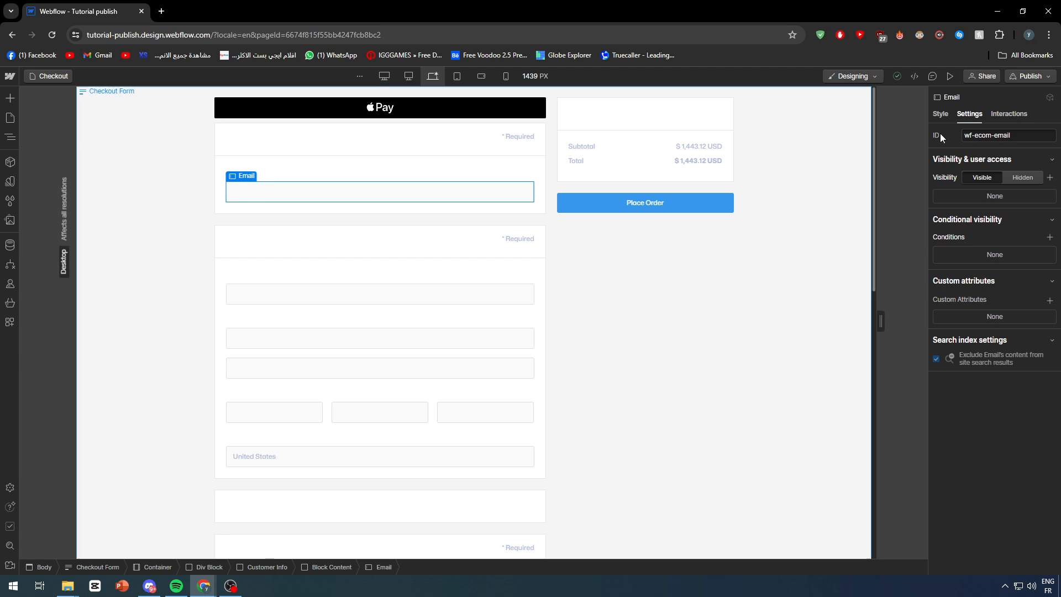
click(1042, 139)
click(1021, 156)
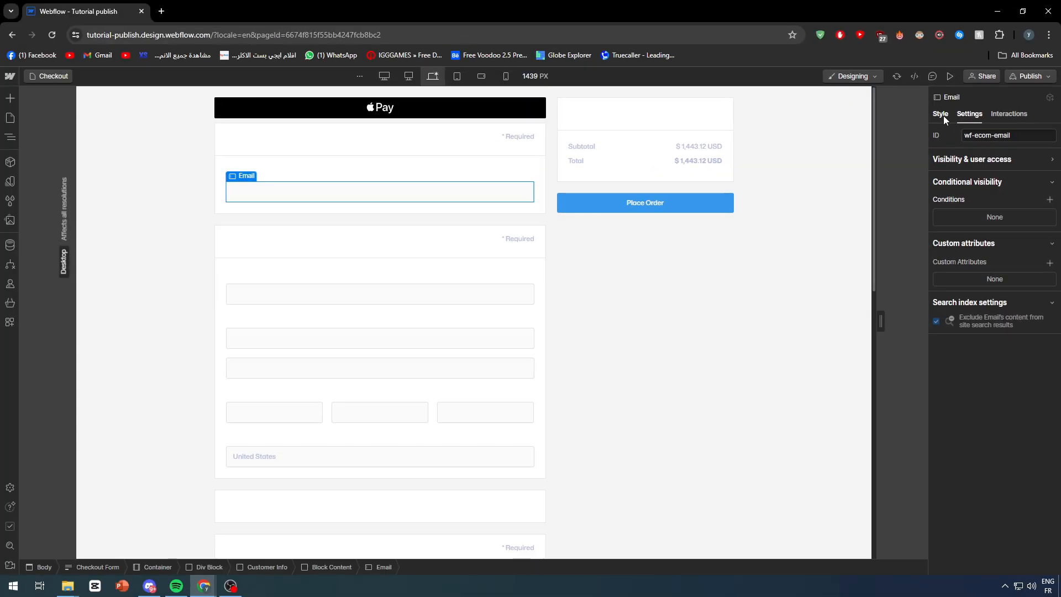
click(884, 173)
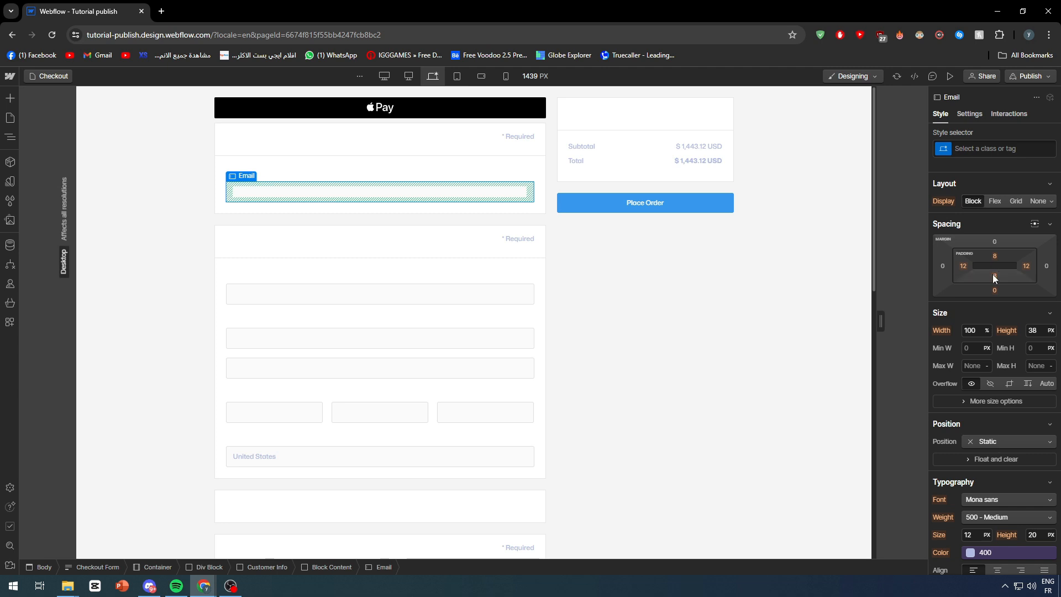
mouse_move(996, 270)
mouse_down()
mouse_move(995, 306)
mouse_move(993, 264)
mouse_up()
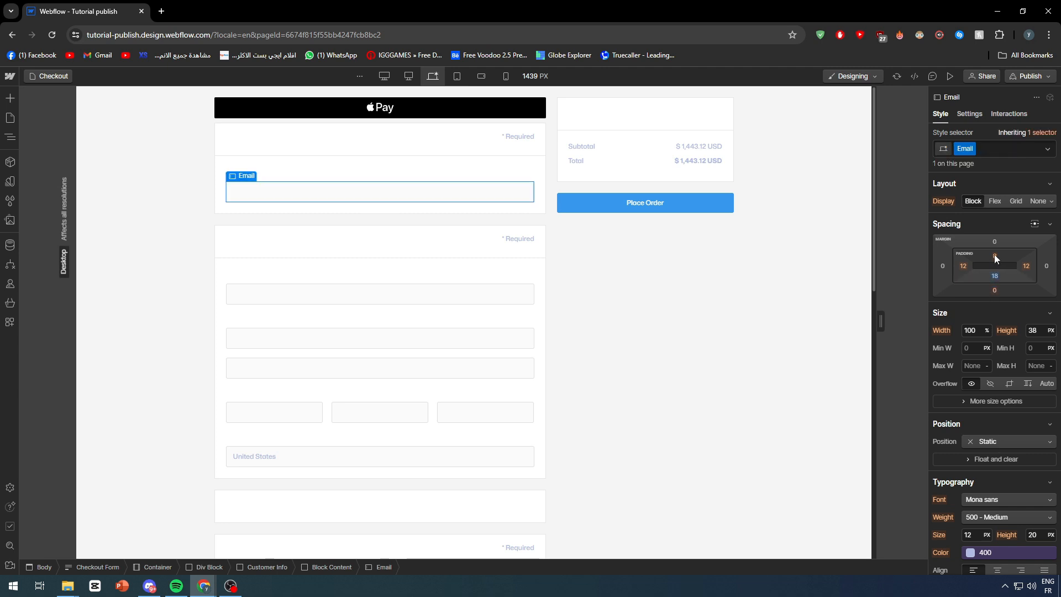
Keep the label above the email input as "Email *" and set its text colour to the Neutral 800 variable
click(309, 177)
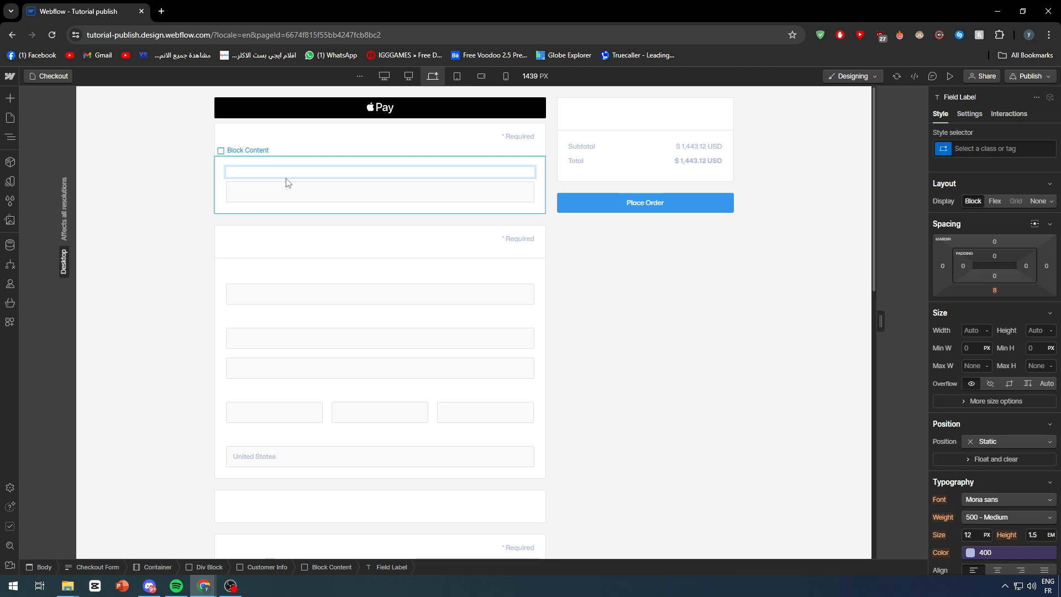
triple_click(268, 170)
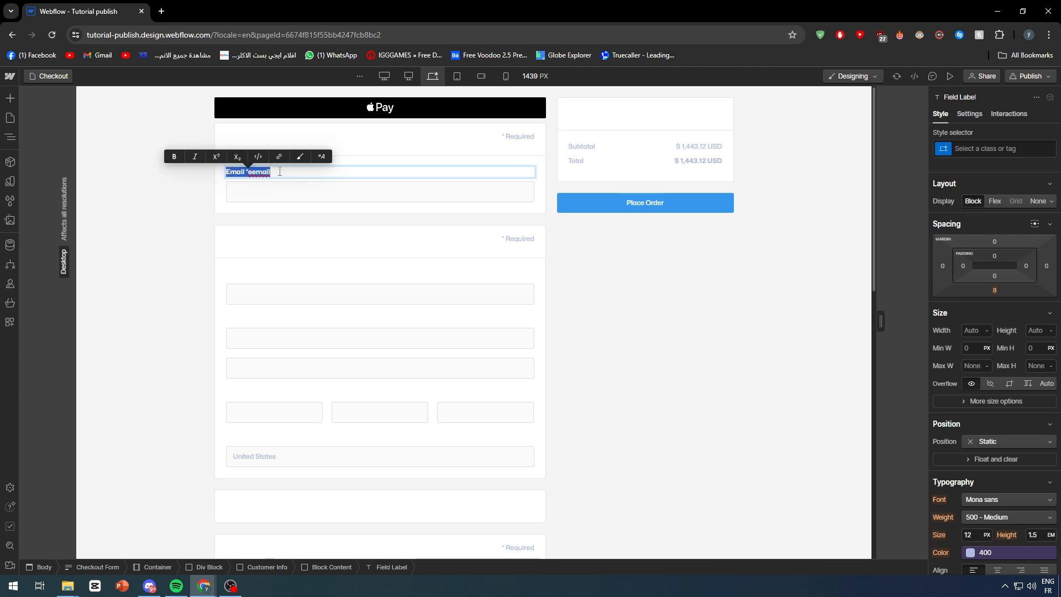
click(282, 172)
double_click(282, 171)
drag(282, 172, 183, 173)
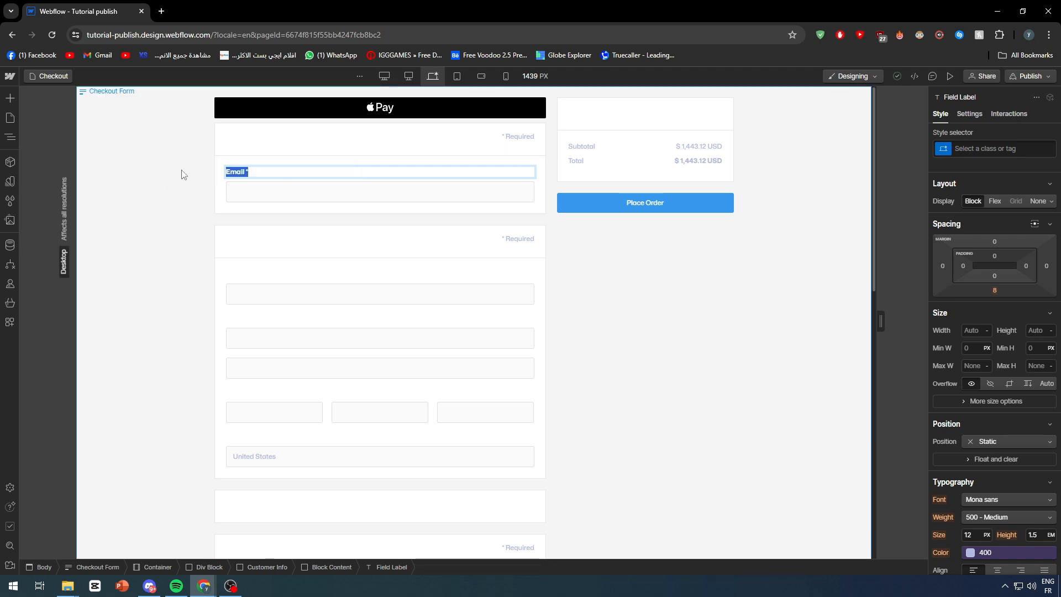
click(973, 554)
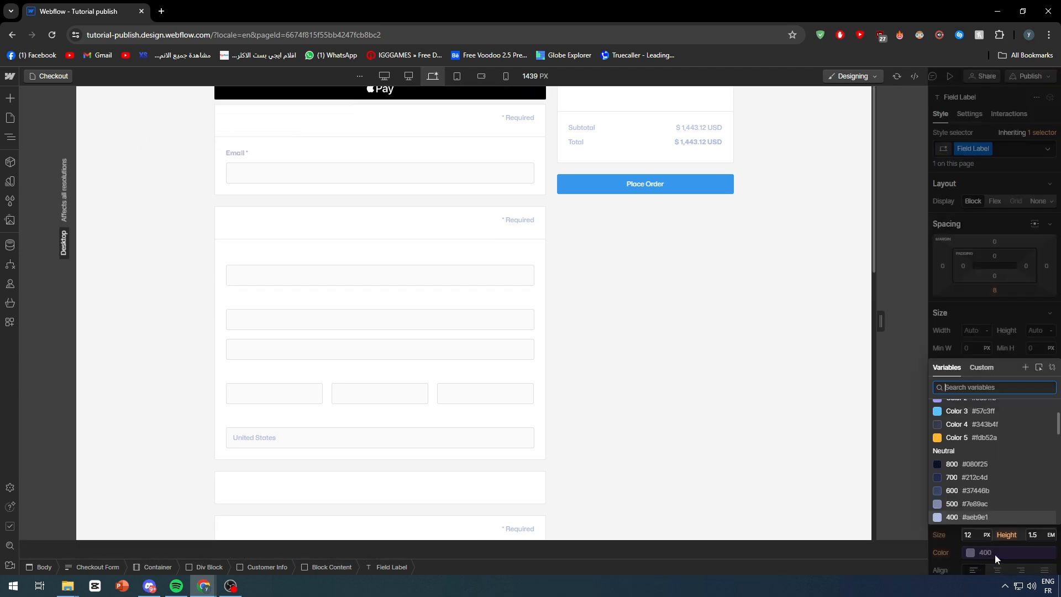
click(948, 468)
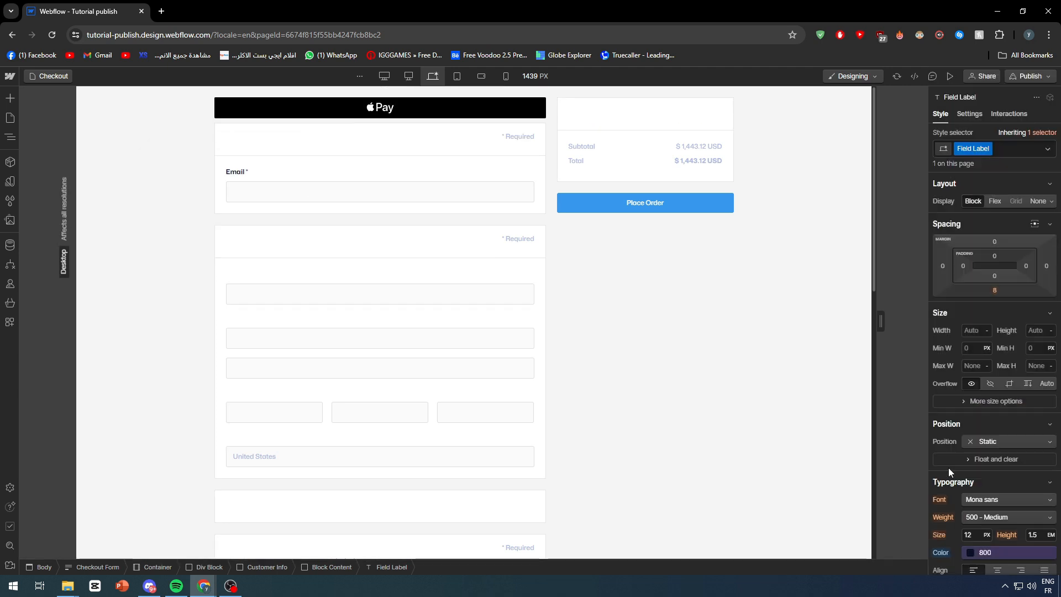
click(669, 393)
Set the text colour of the Full Name and Street Address labels in the shipping address block to Neutral 800
click(247, 276)
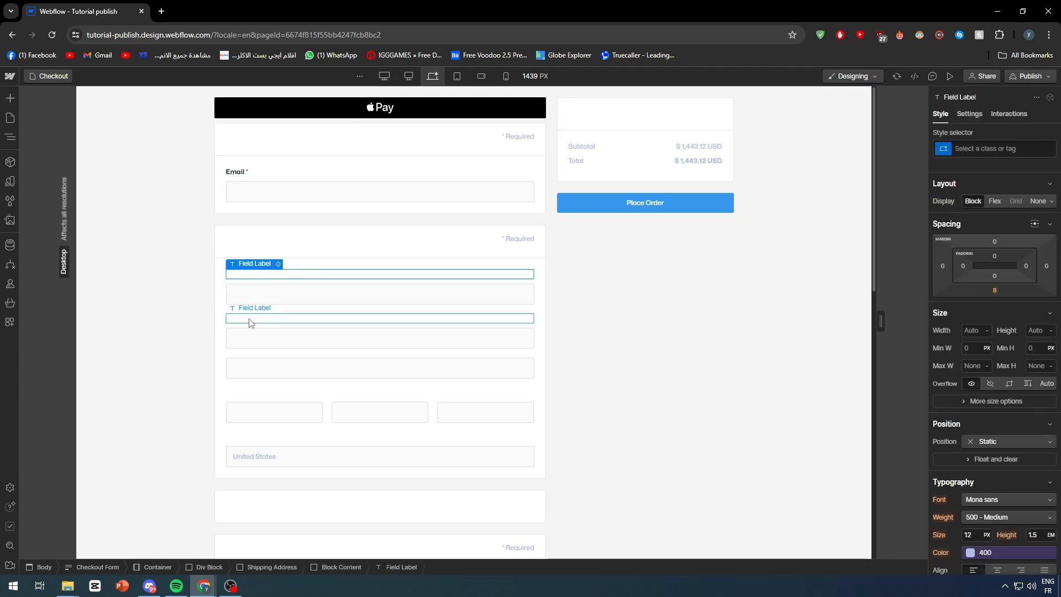
click(252, 318)
click(244, 275)
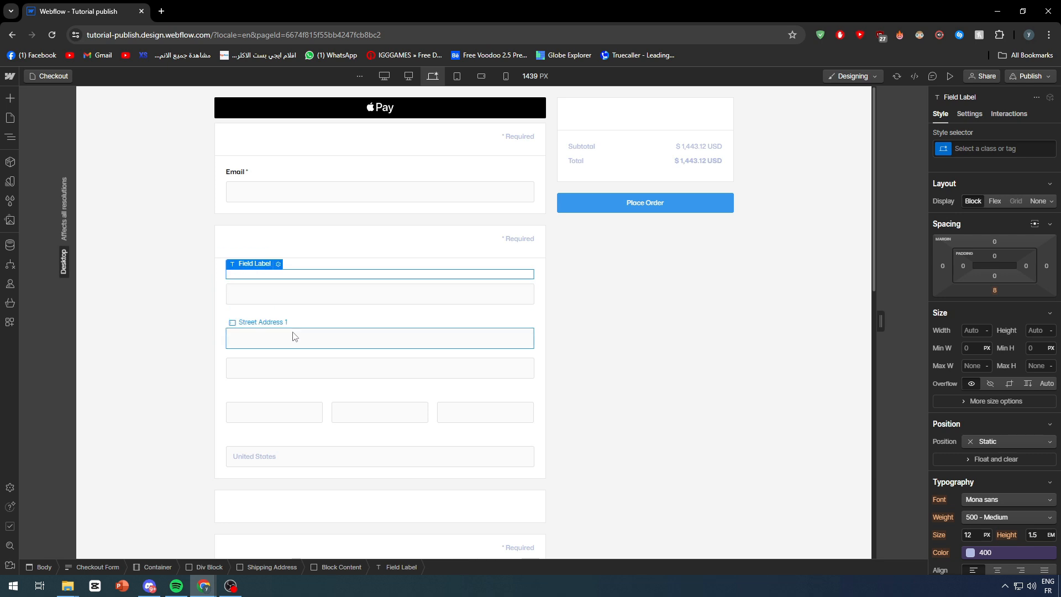
click(991, 552)
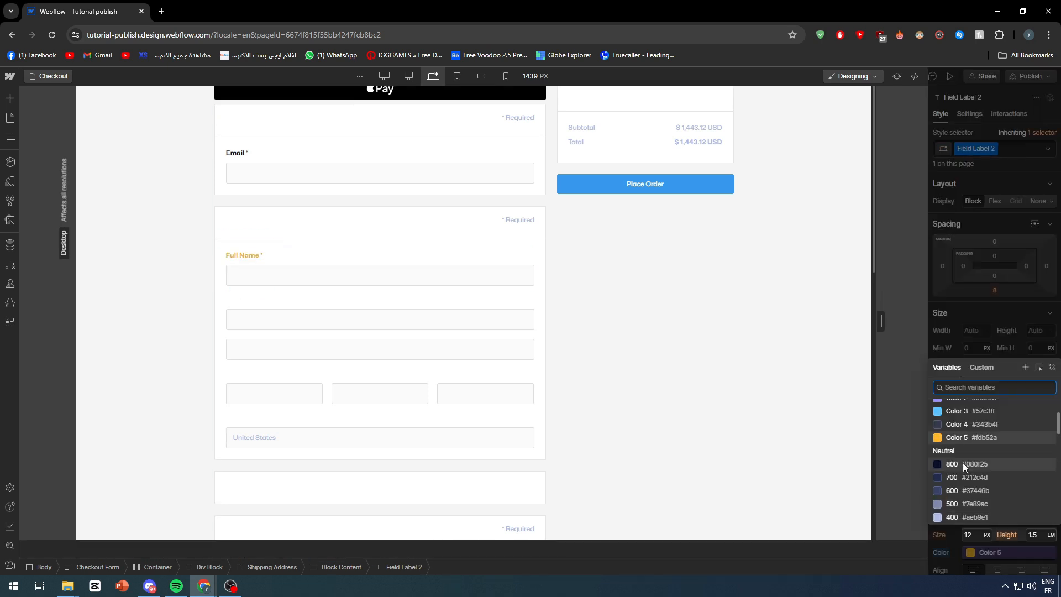
click(947, 468)
click(241, 319)
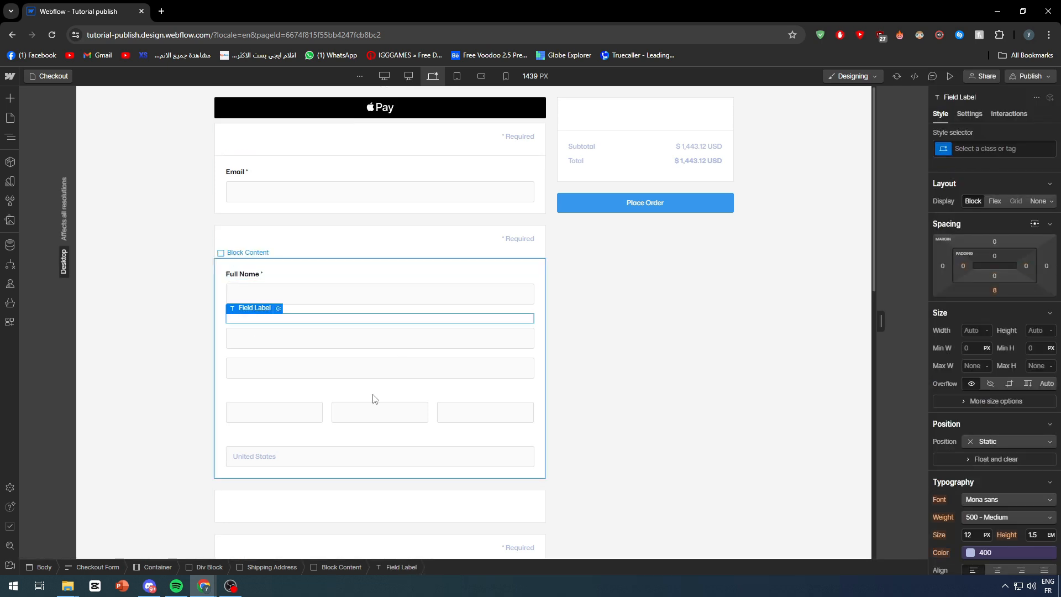
click(988, 555)
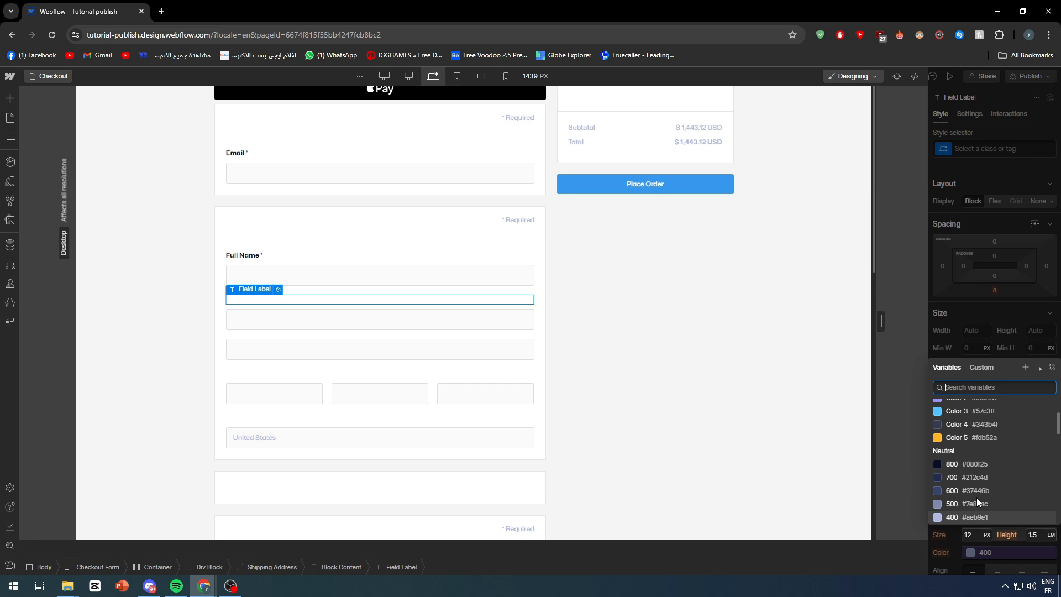
click(964, 467)
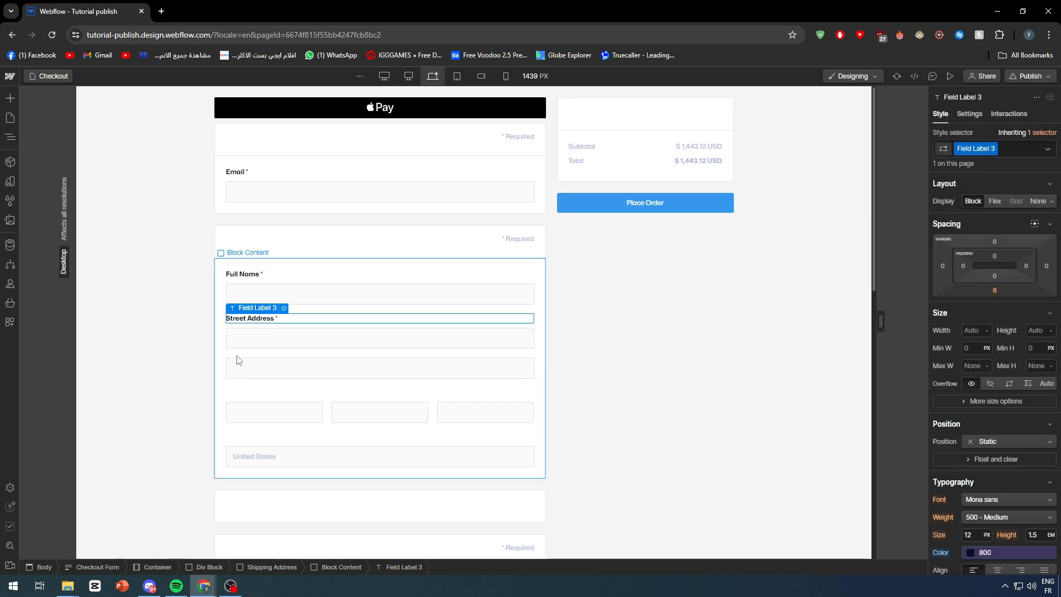
Apply the Neutral 800 text colour to the City and Country labels of the shipping address block
click(251, 391)
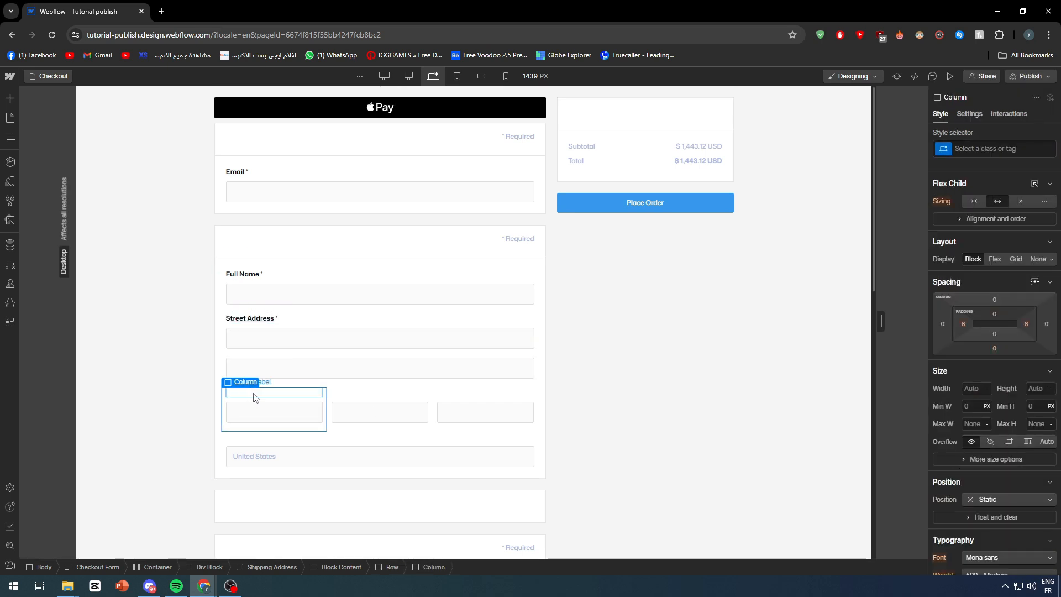
click(254, 397)
click(991, 553)
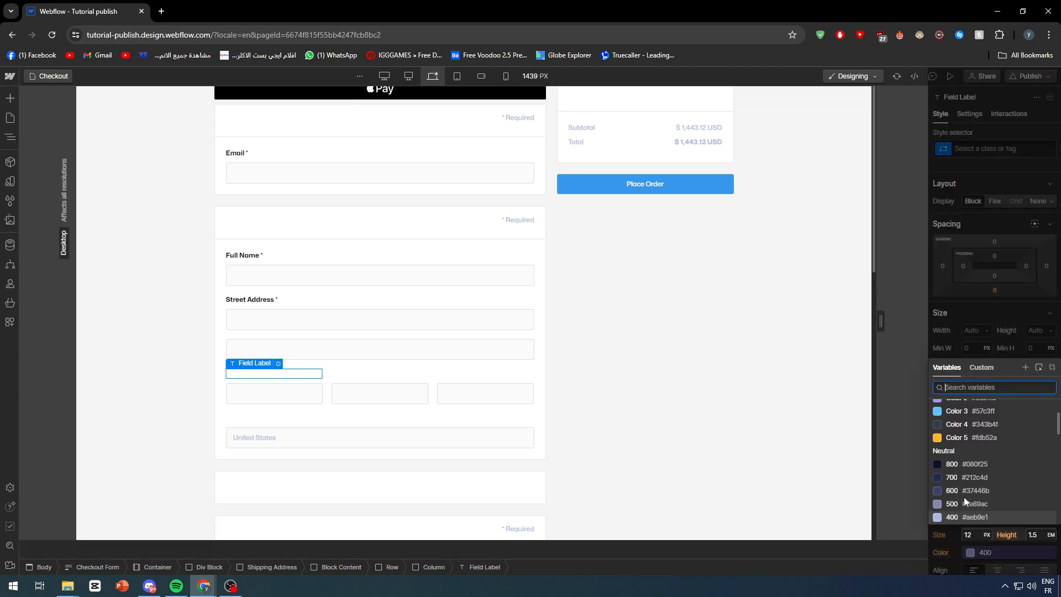
click(963, 463)
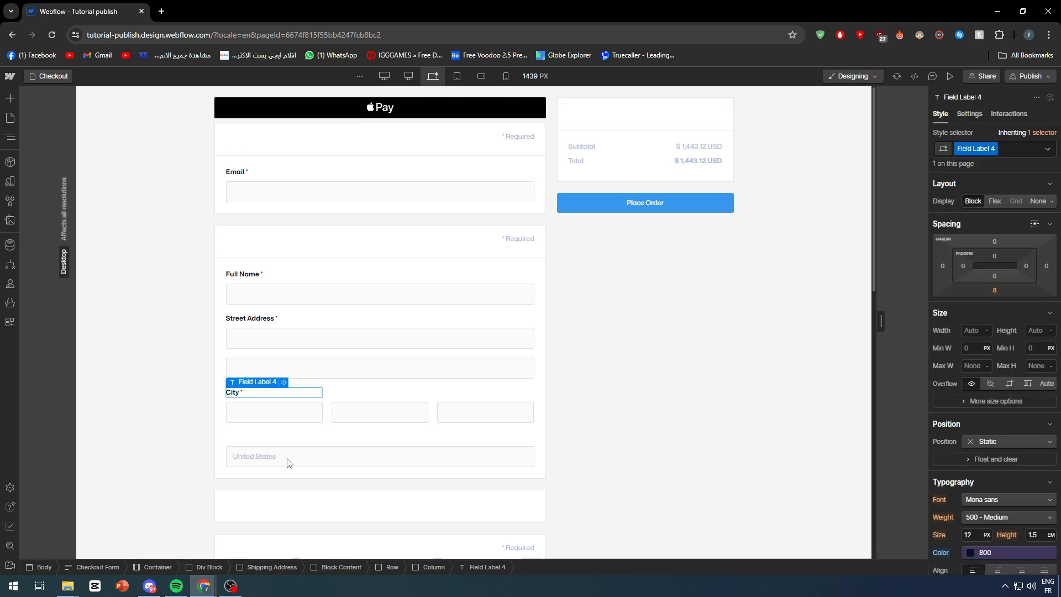
click(250, 436)
click(1000, 553)
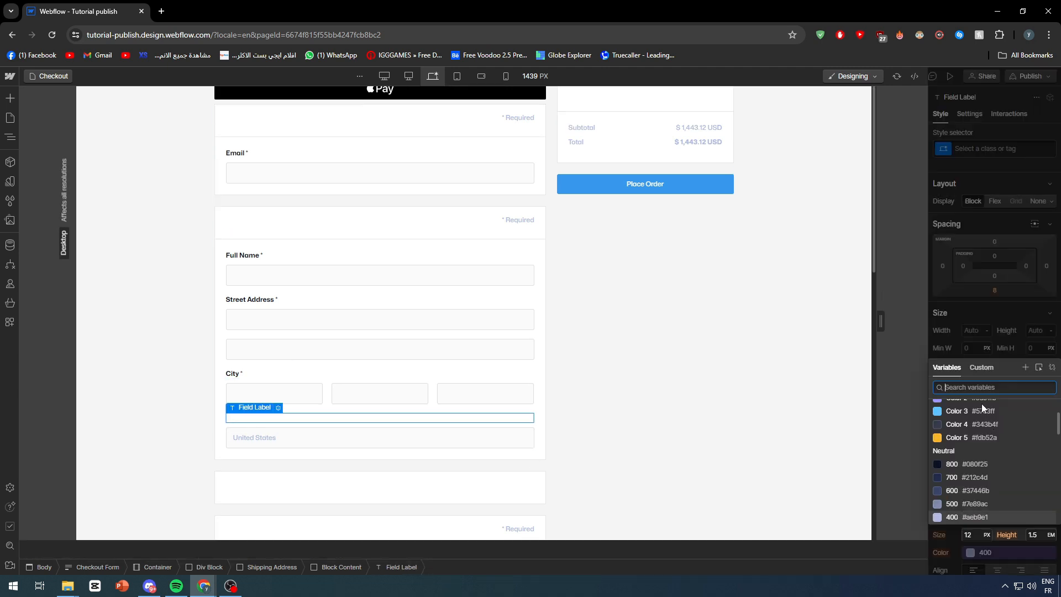
click(966, 471)
click(680, 388)
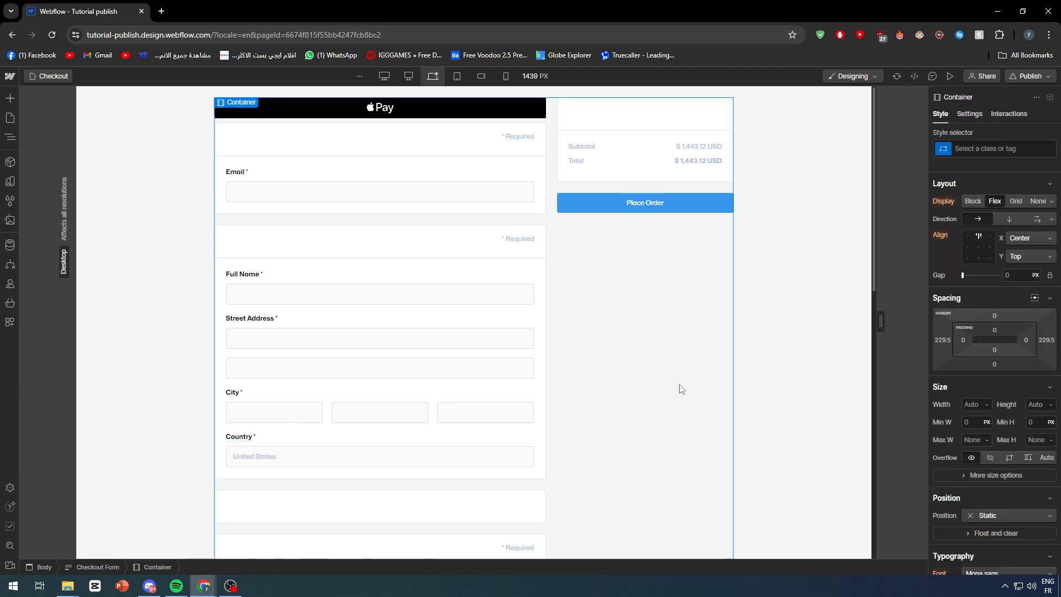
Set the text colour of the heading in the customer info block's header to the Neutral 800 variable
click(365, 138)
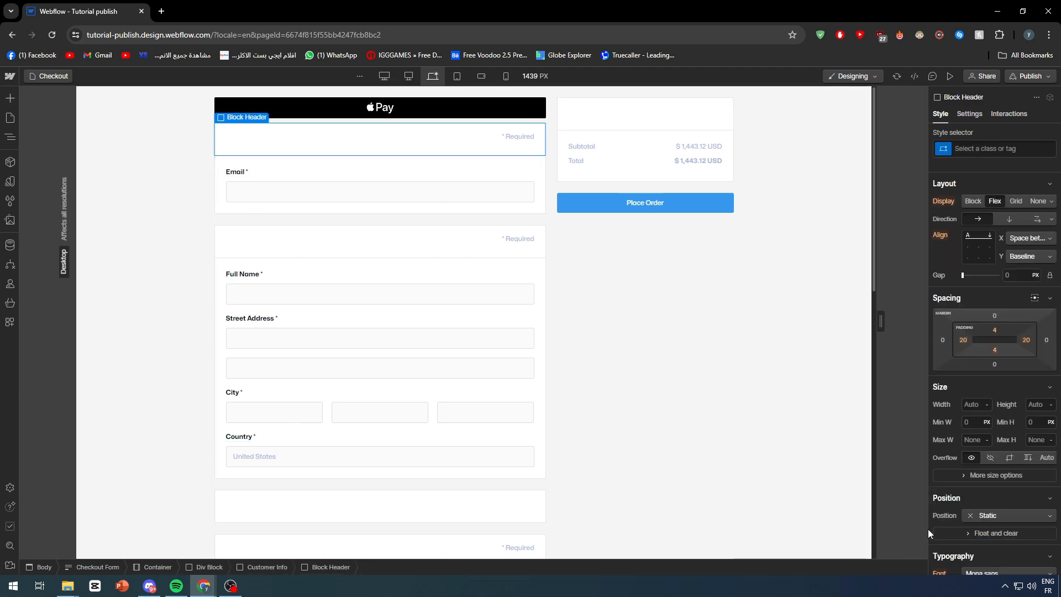
key(d)
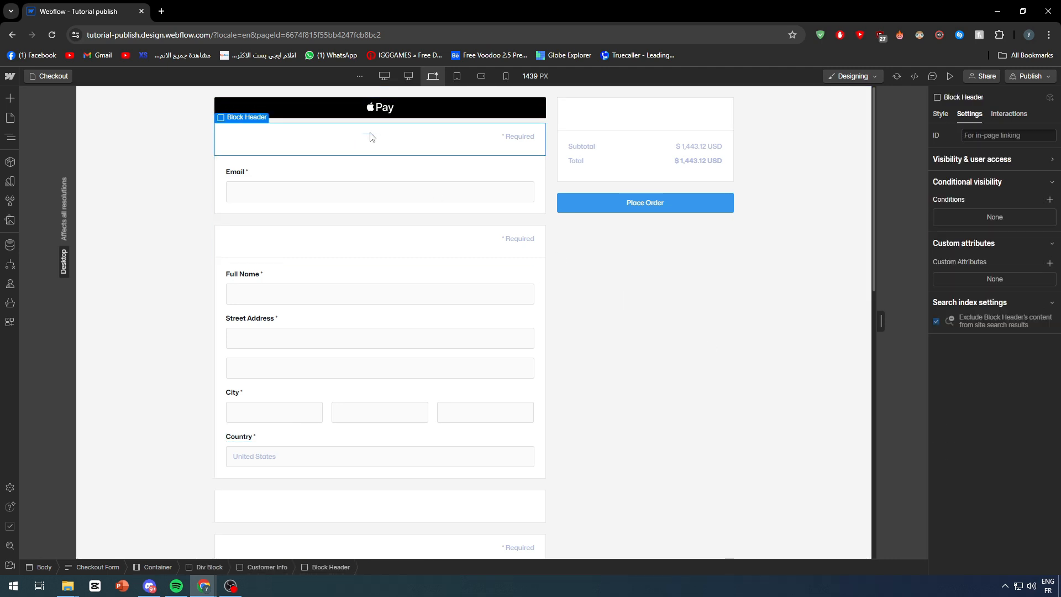
click(271, 144)
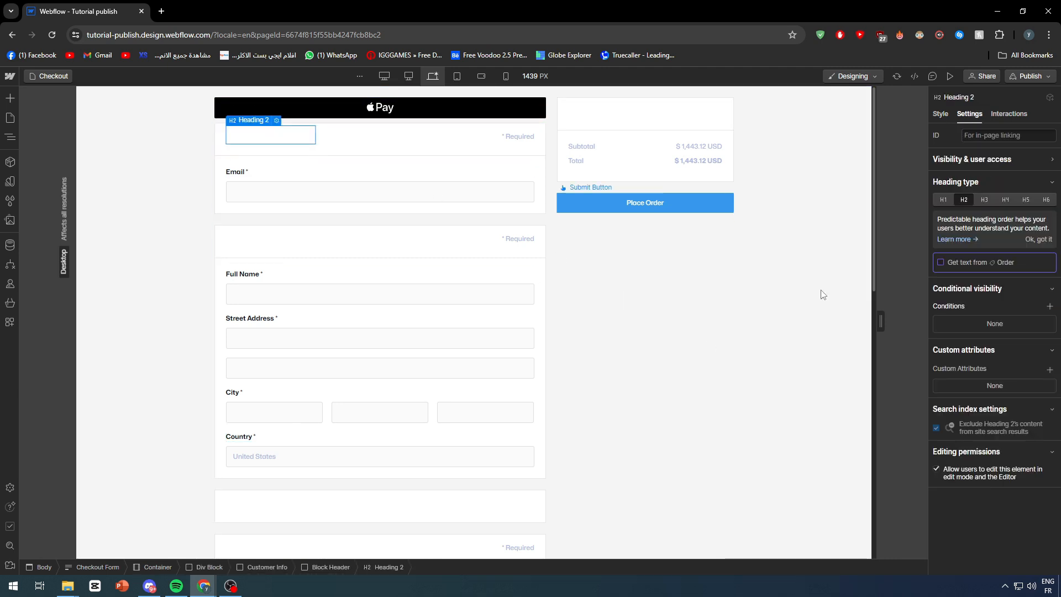
click(937, 114)
scroll(1024, 496, down, 6)
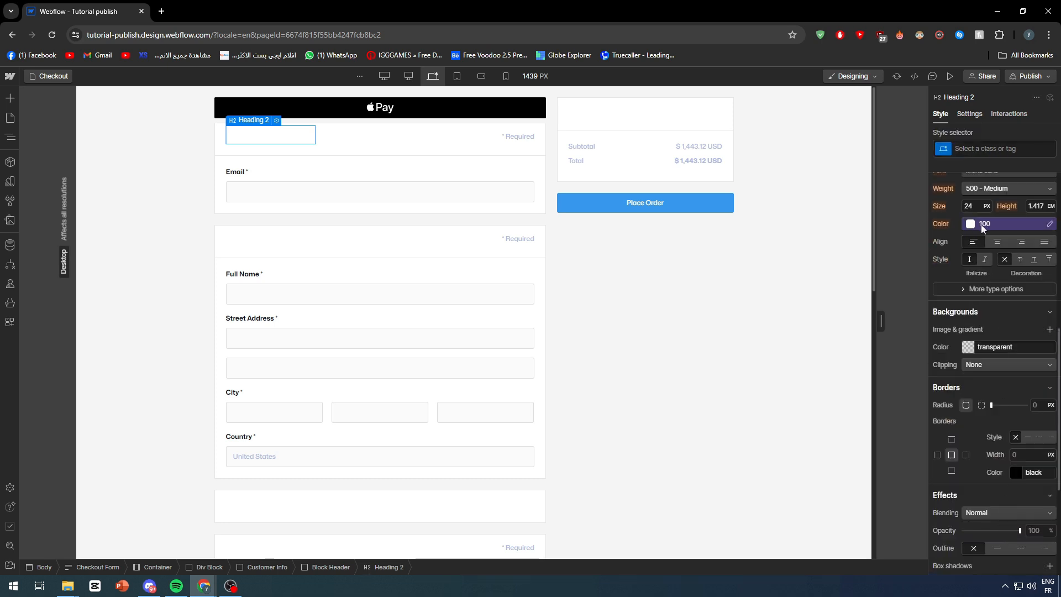
click(982, 225)
click(956, 305)
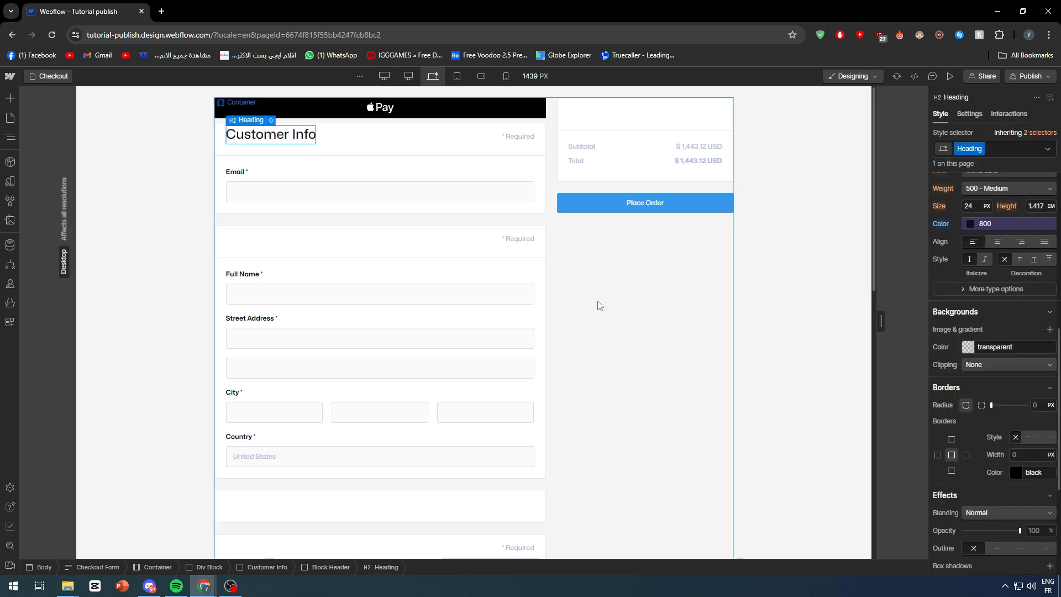
Replace the customer info block's heading text with "CHECKOUT PAGE"
double_click(279, 139)
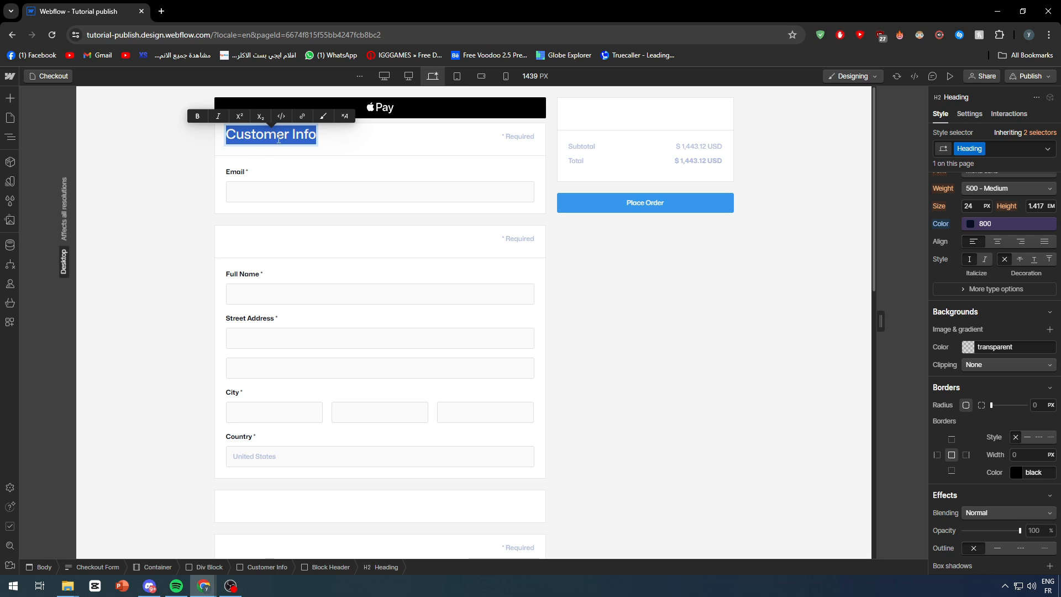
text(CJH)
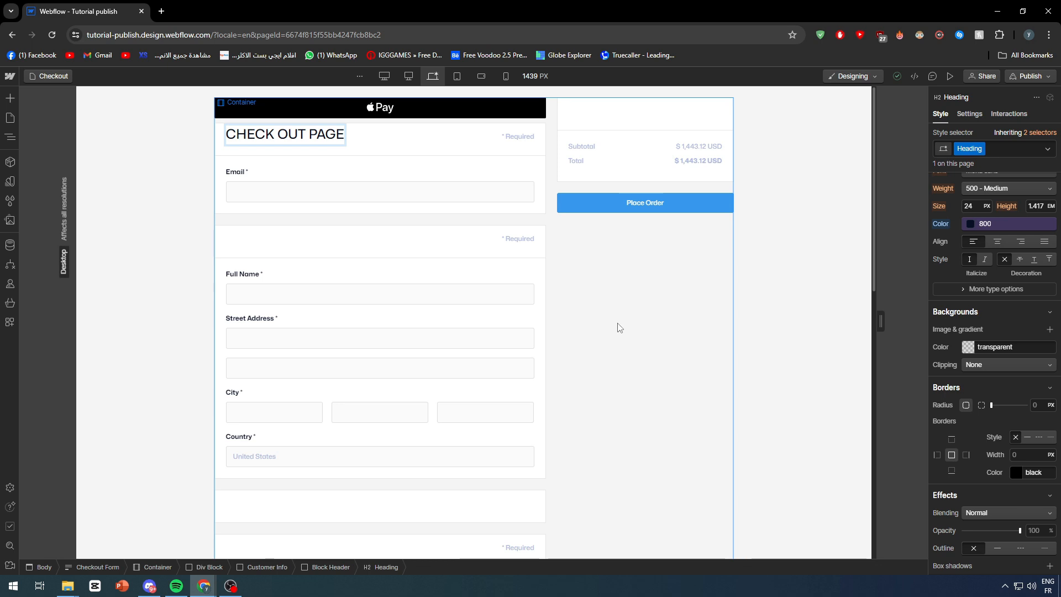
key(BackSpace)
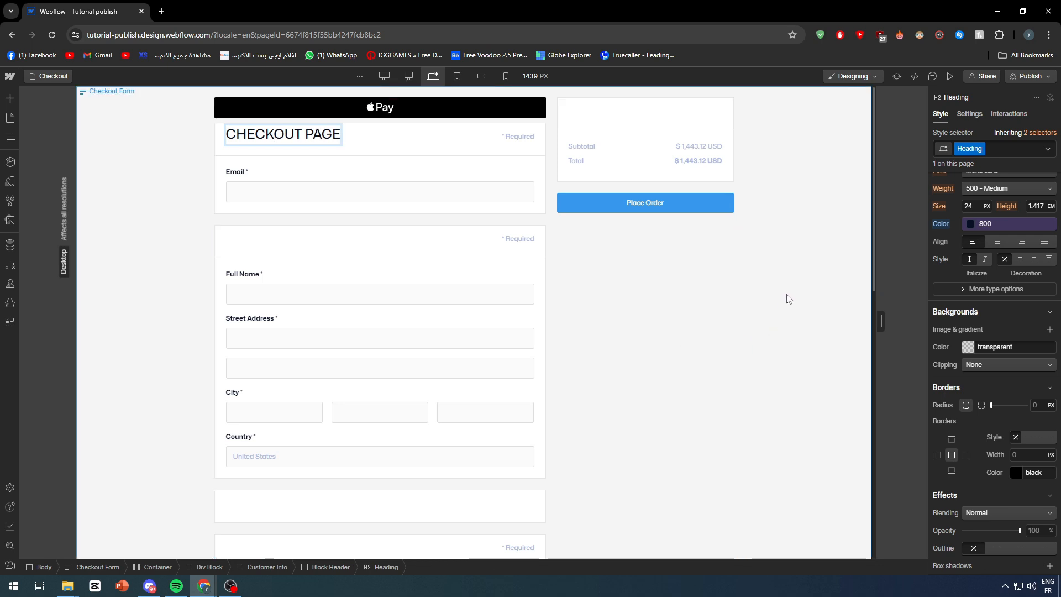
click(696, 266)
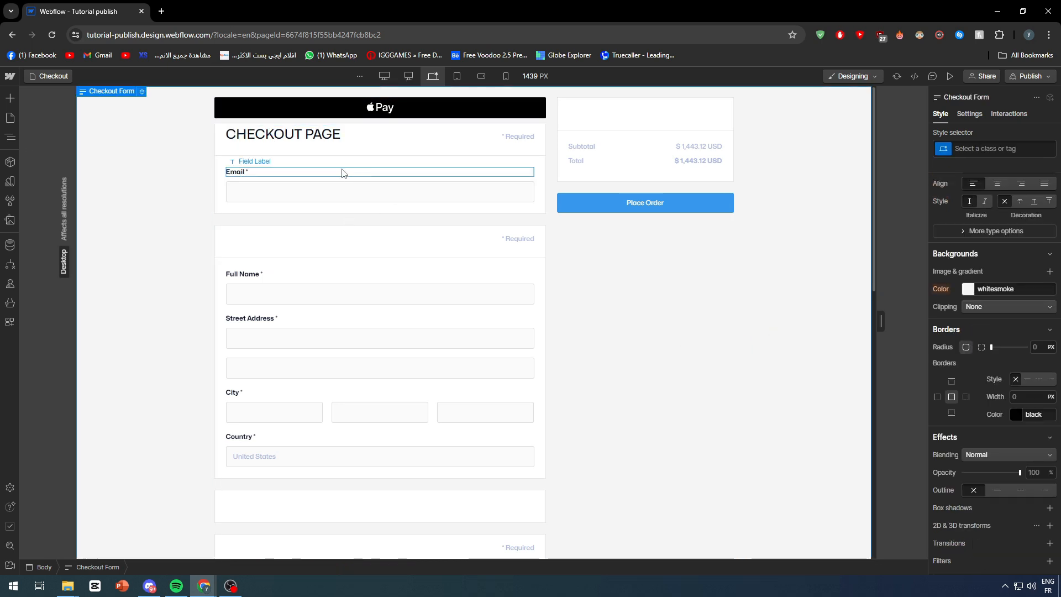
Try a fully opaque black background on the Card Number label in the payment info block, and undo it
scroll(398, 216, down, 2)
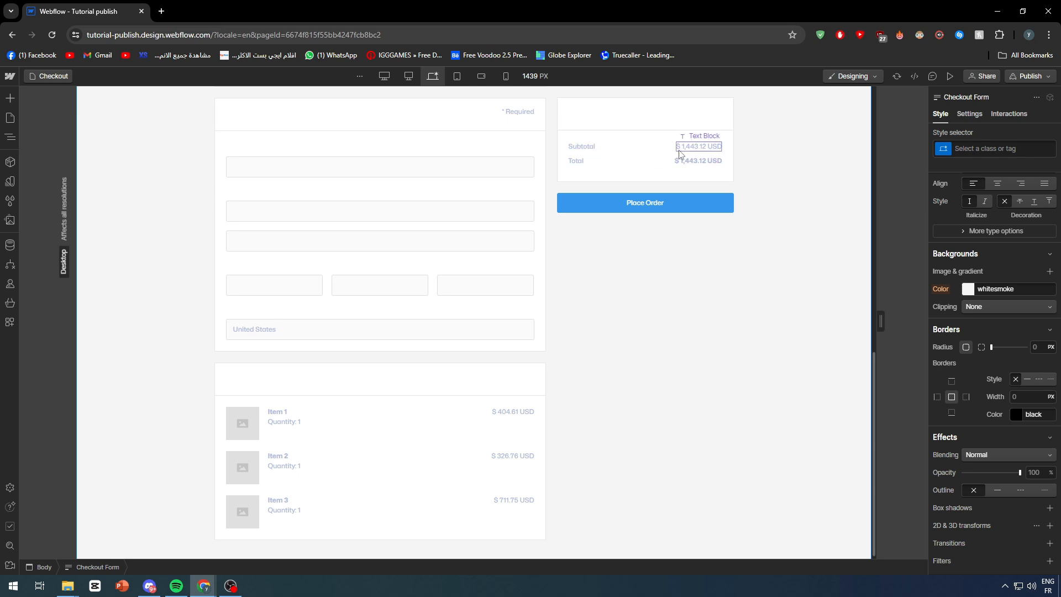
scroll(677, 152, down, 1)
scroll(755, 303, up, 7)
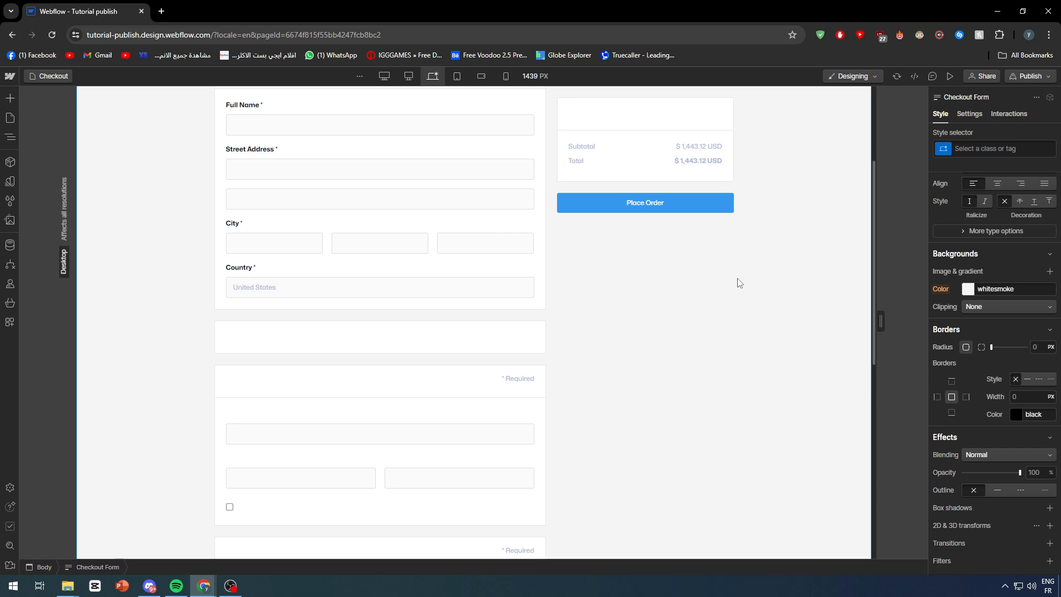
scroll(636, 265, down, 2)
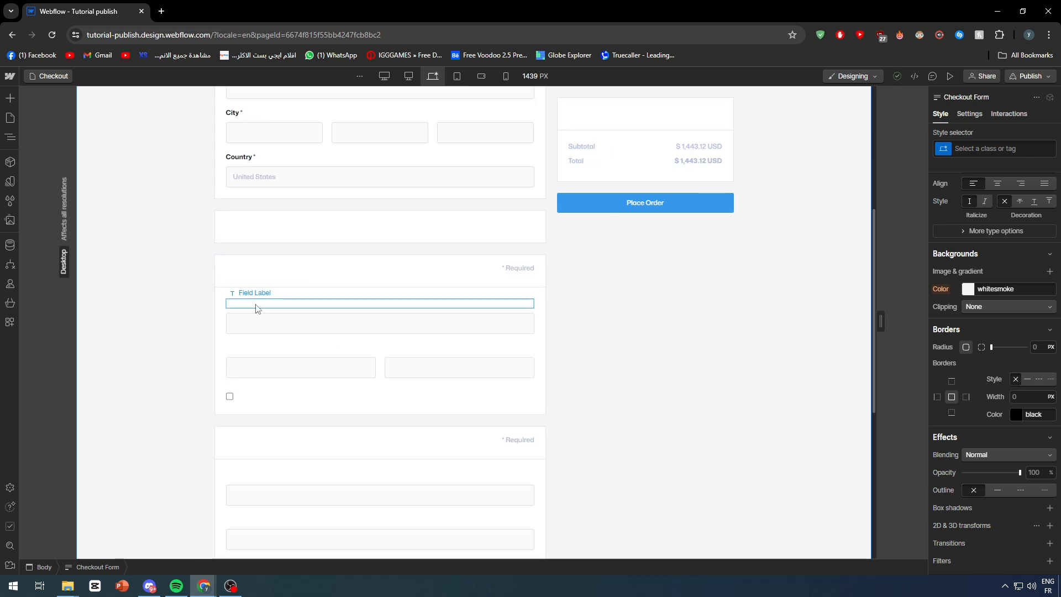
click(279, 307)
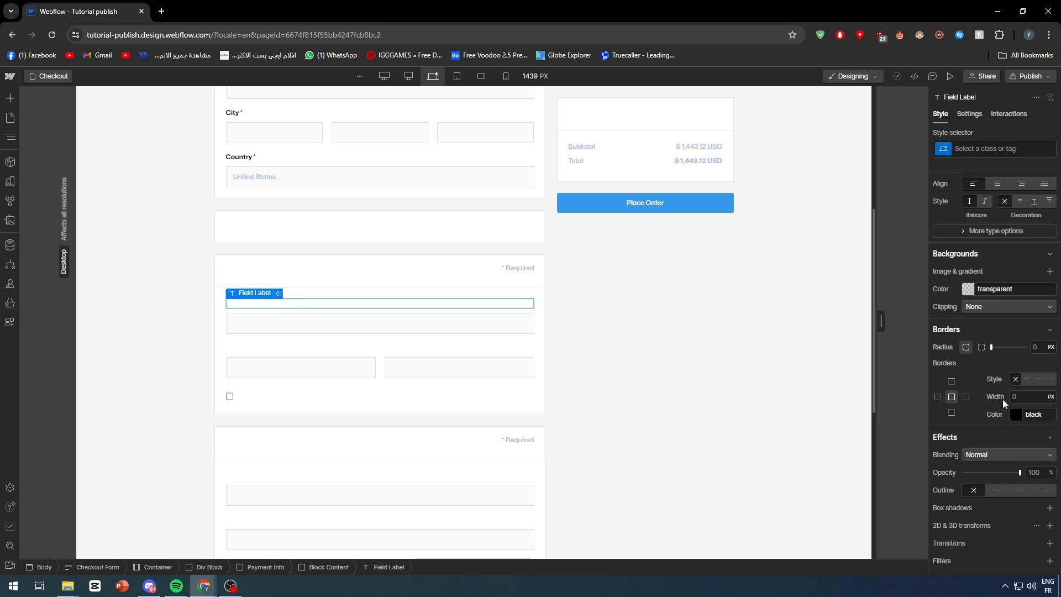
click(1029, 288)
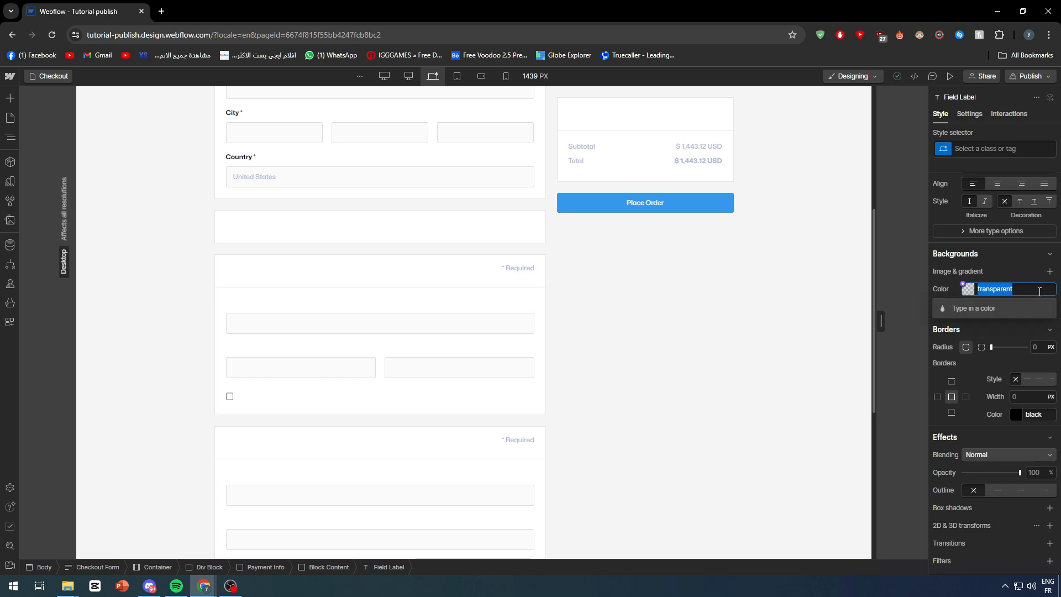
click(972, 291)
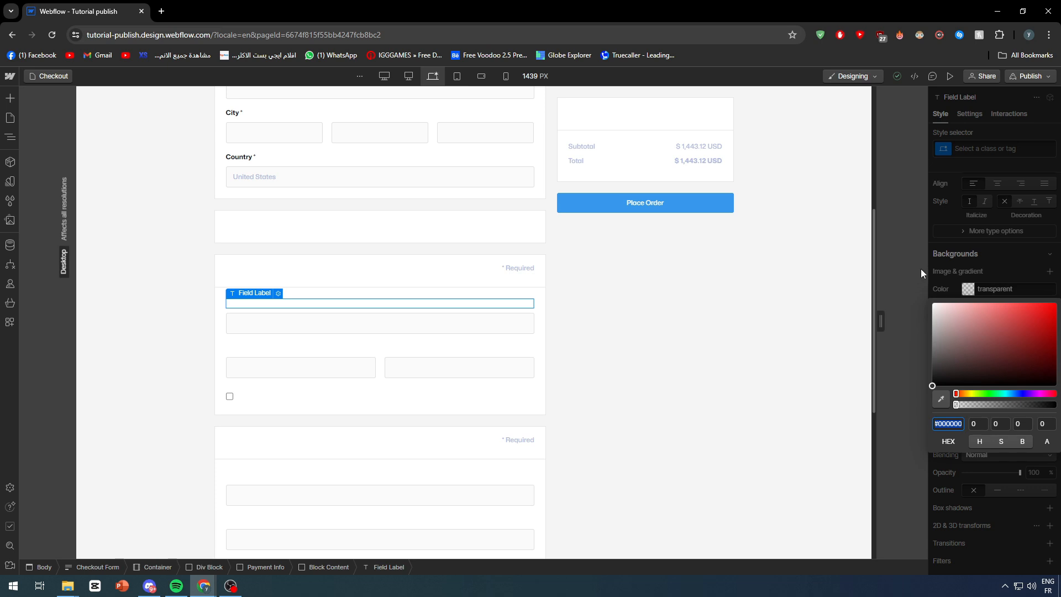
click(1053, 405)
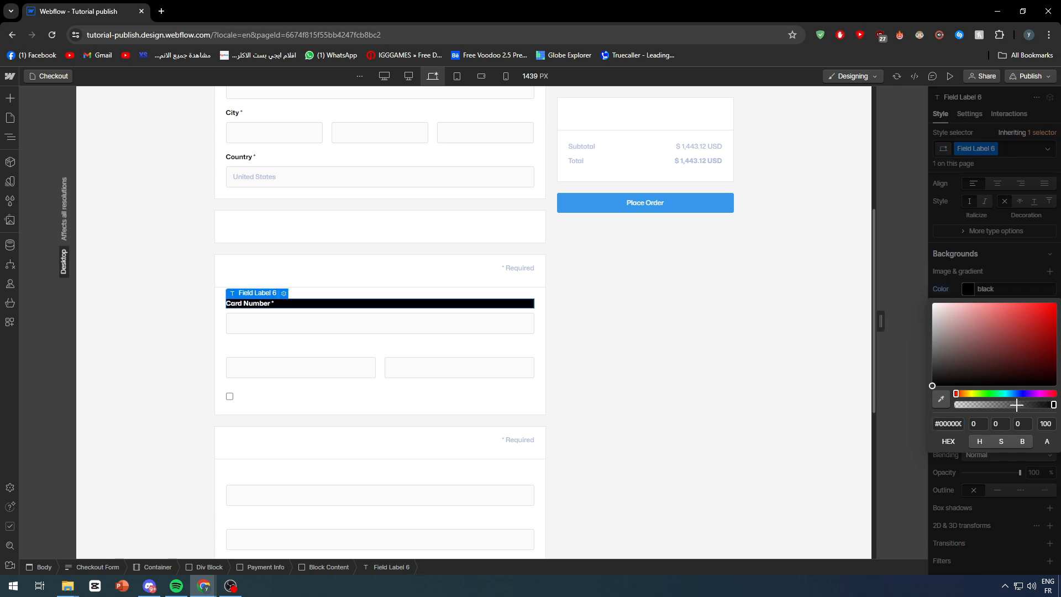
key(ctrl+z)
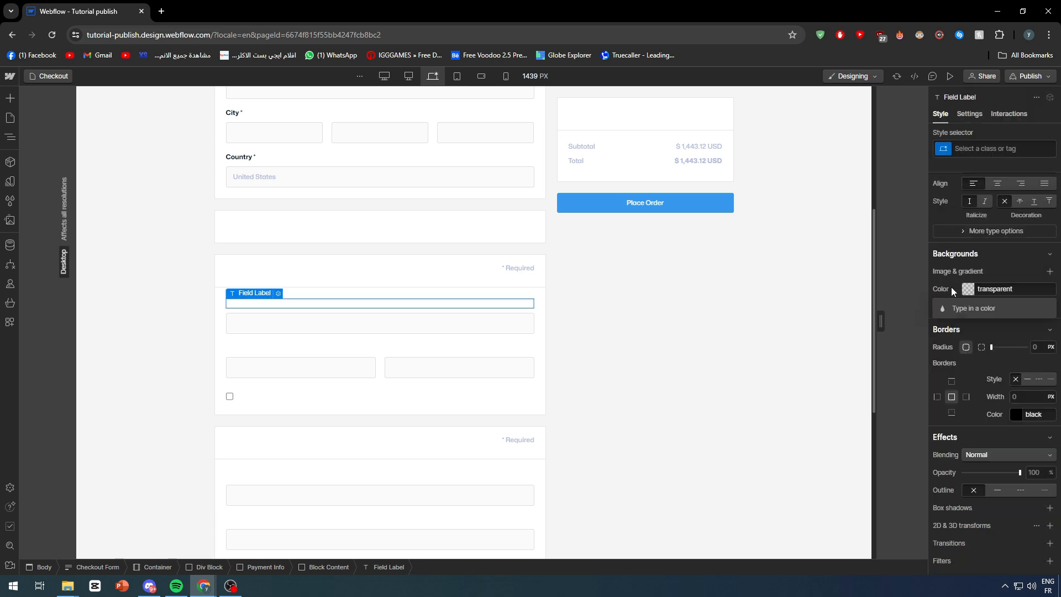
click(1016, 415)
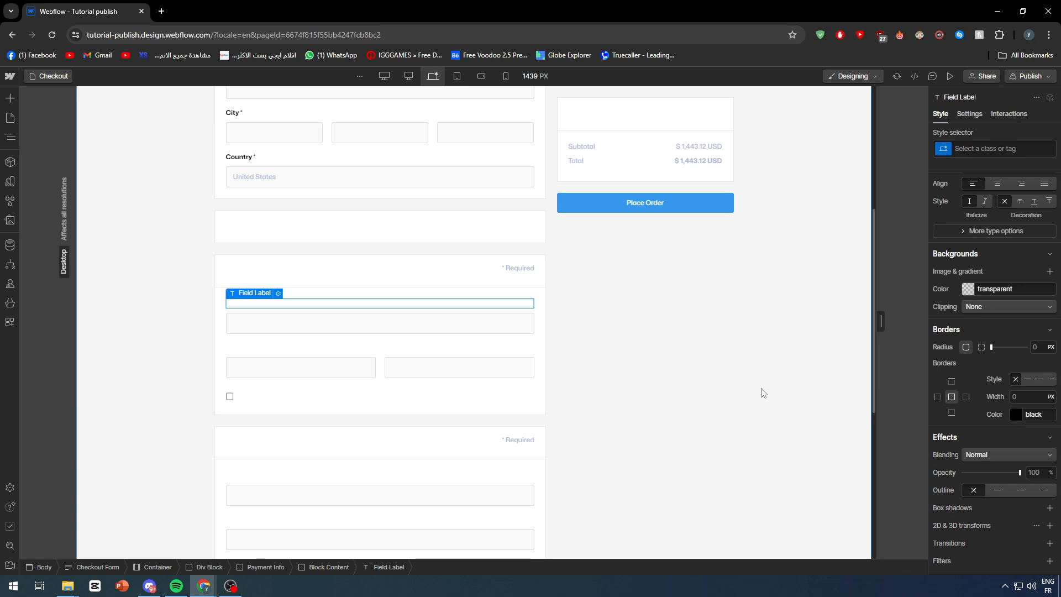
click(761, 369)
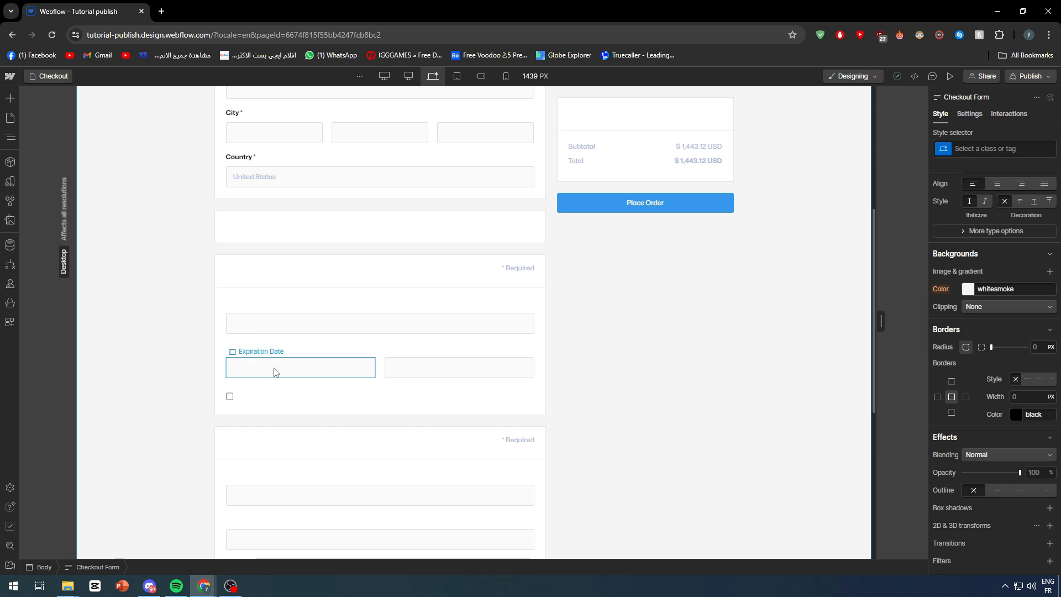
Look over the checkout form's payment info, shipping and billing address blocks, including the Security Code field and the billing address toggle
click(411, 372)
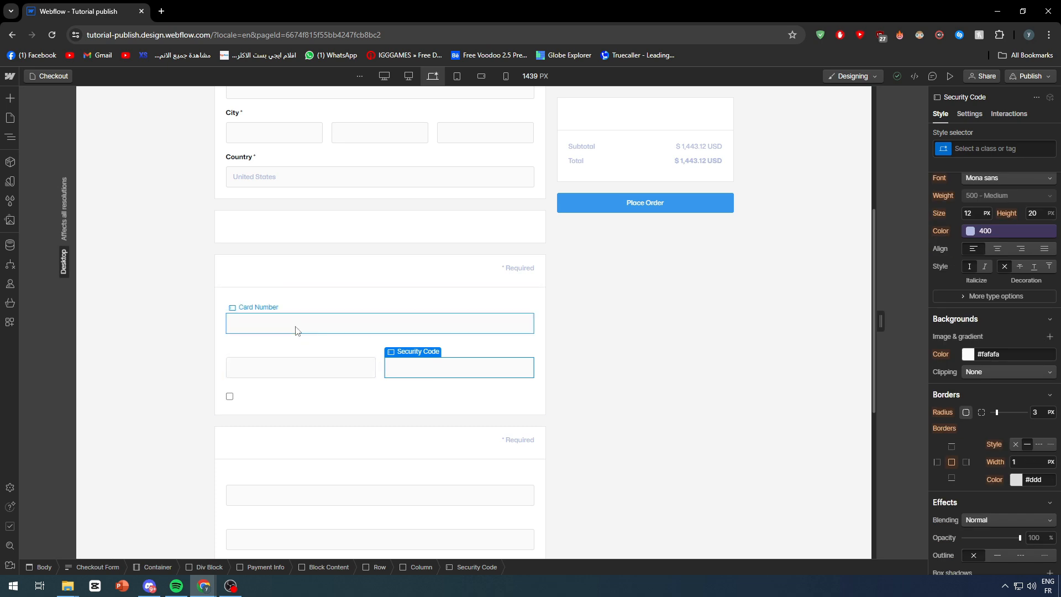
scroll(296, 333, up, 1)
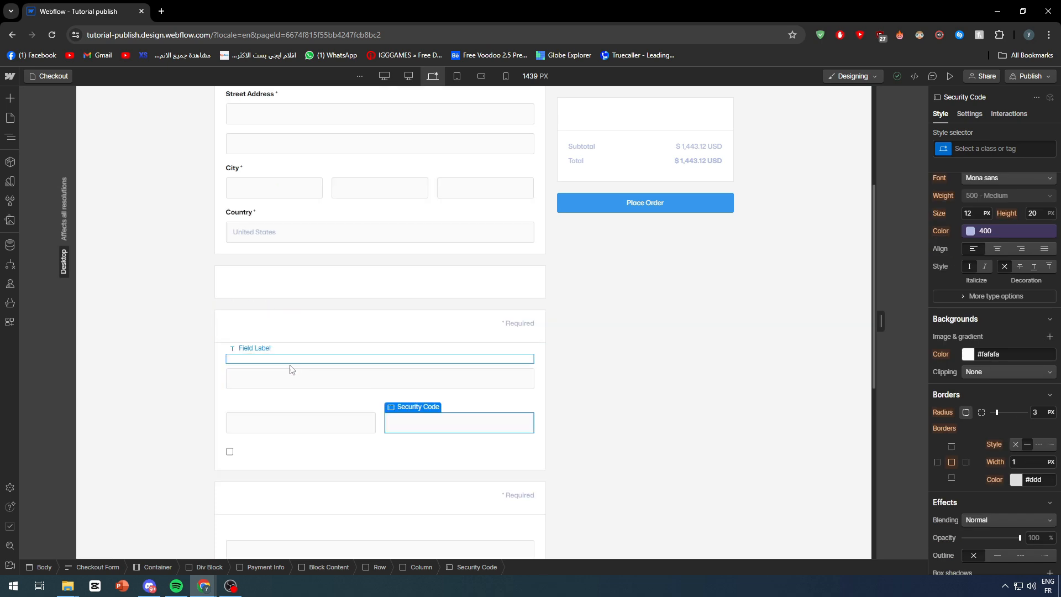
scroll(285, 354, down, 1)
scroll(283, 332, up, 1)
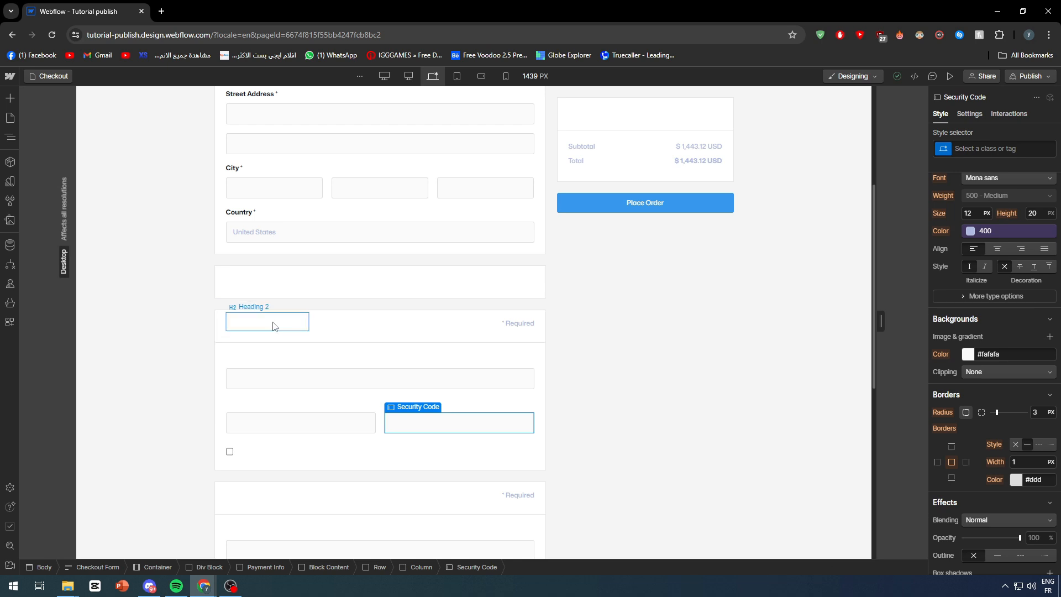
scroll(275, 328, down, 1)
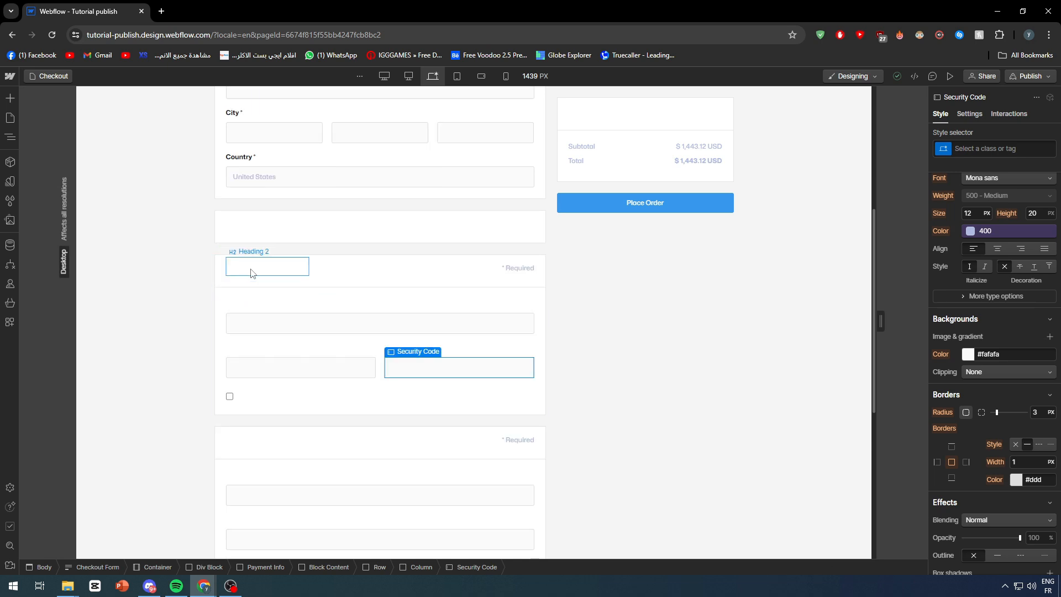
scroll(496, 181, up, 5)
scroll(431, 306, down, 5)
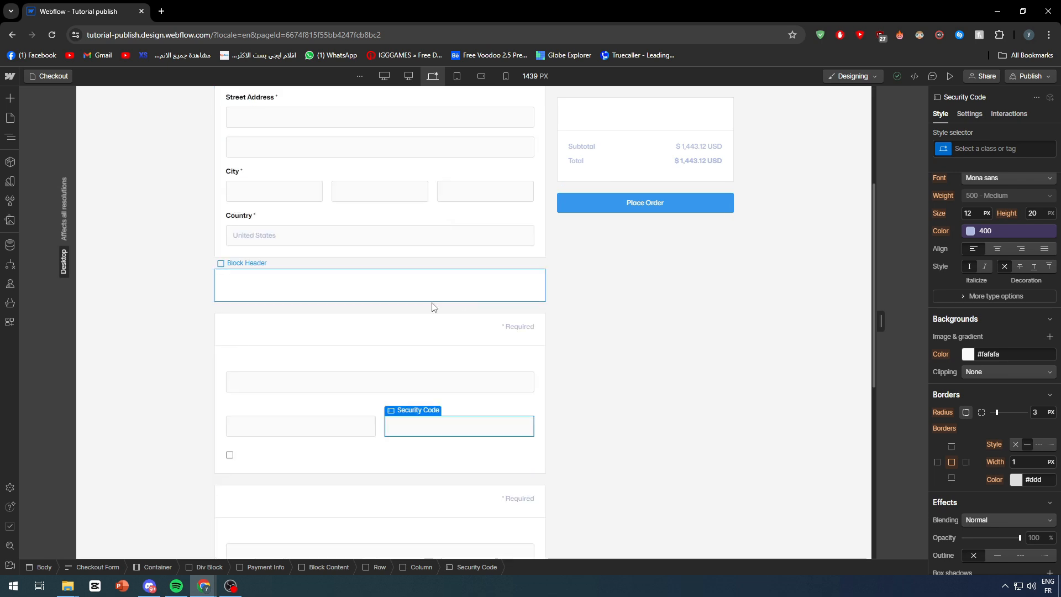
scroll(402, 317, down, 2)
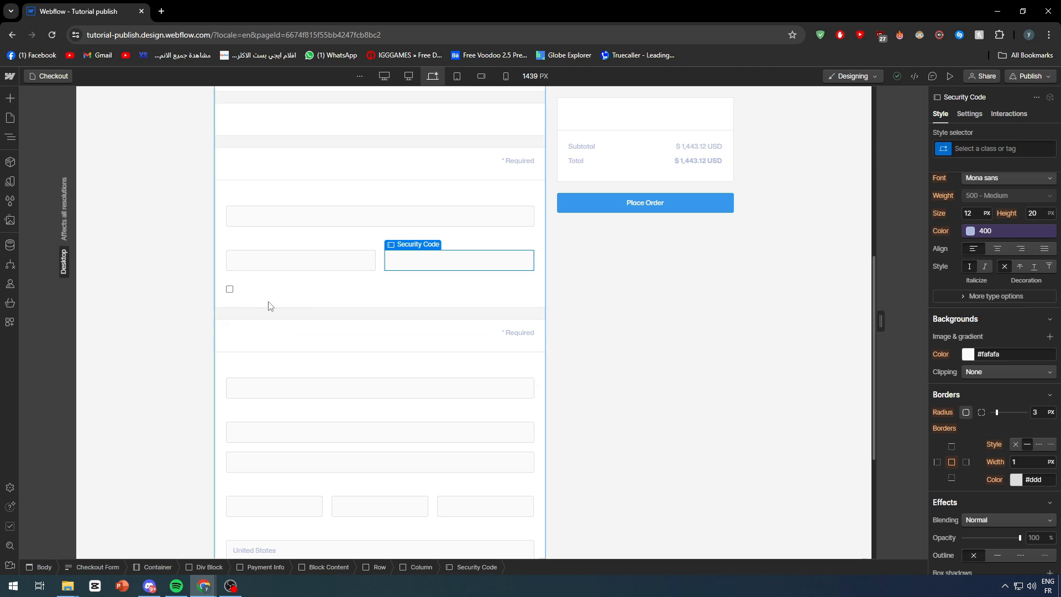
scroll(267, 310, up, 1)
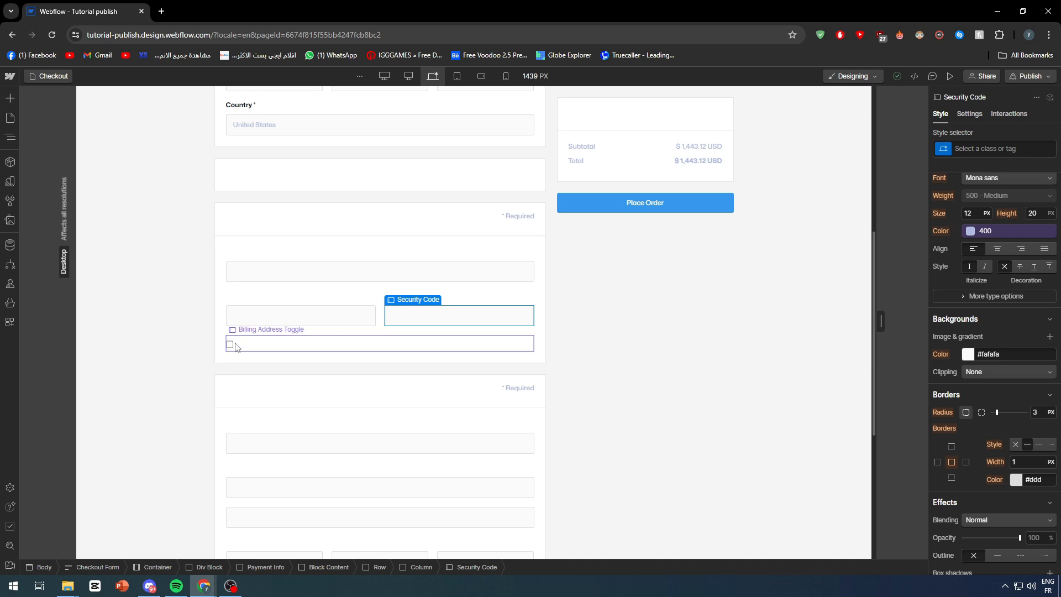
scroll(231, 348, up, 6)
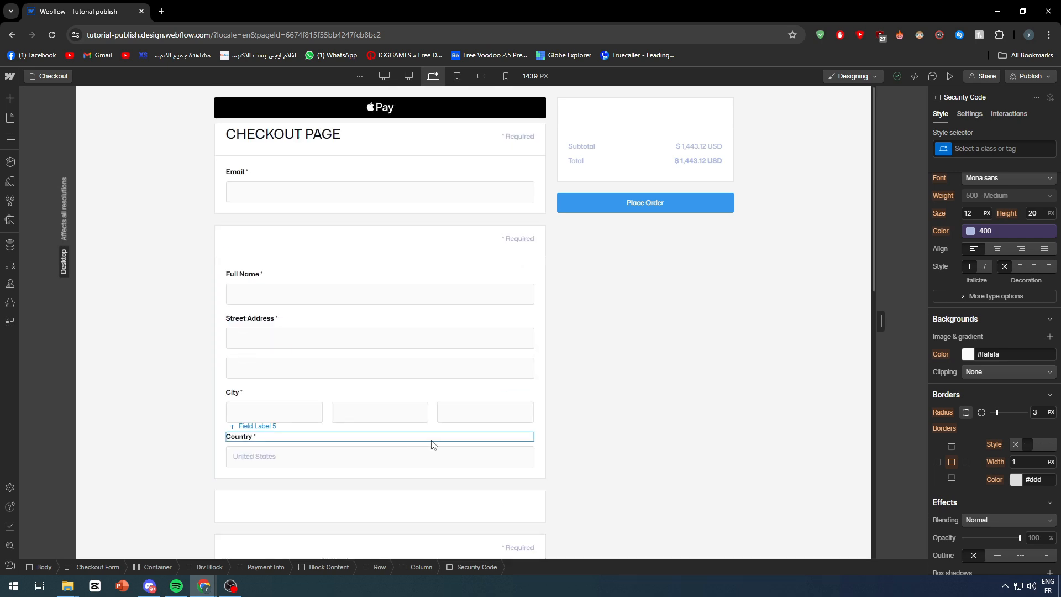
scroll(431, 447, down, 8)
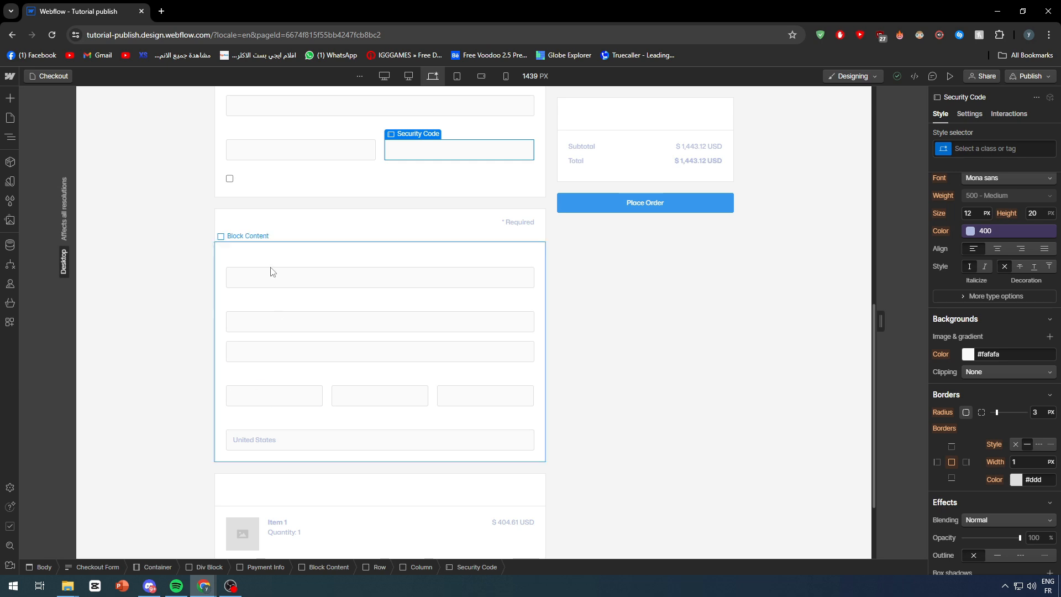
scroll(273, 267, up, 3)
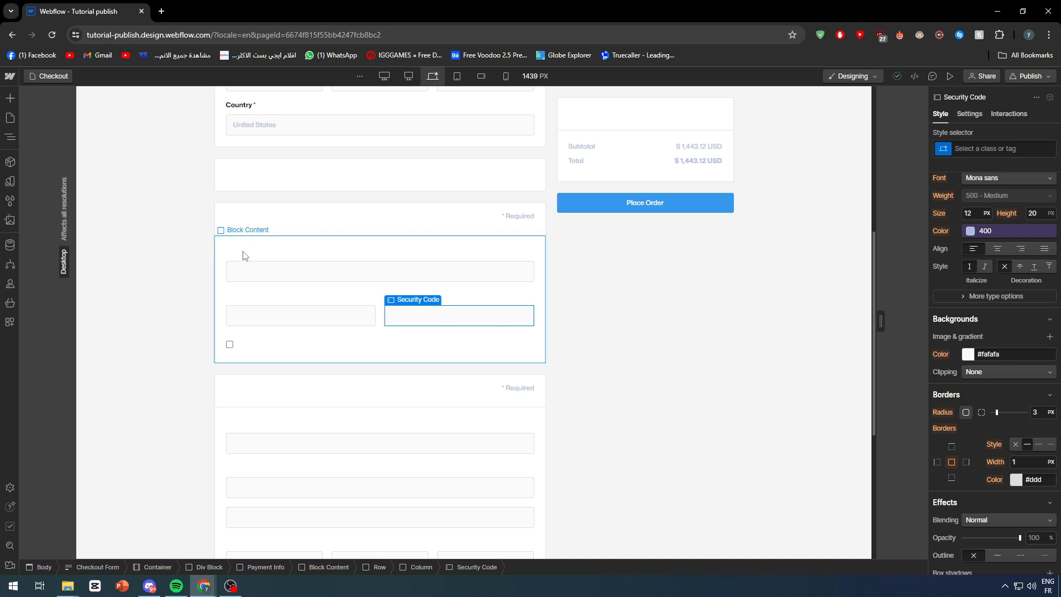
Check the three field labels of the payment info block, the order items below and the payment block's content area
click(249, 253)
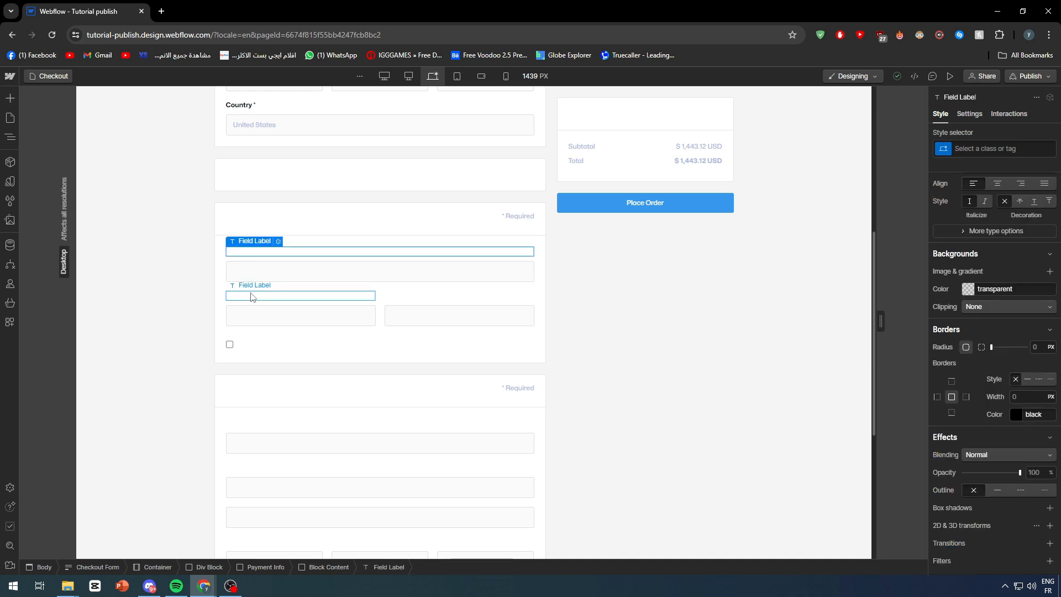
click(250, 297)
click(412, 296)
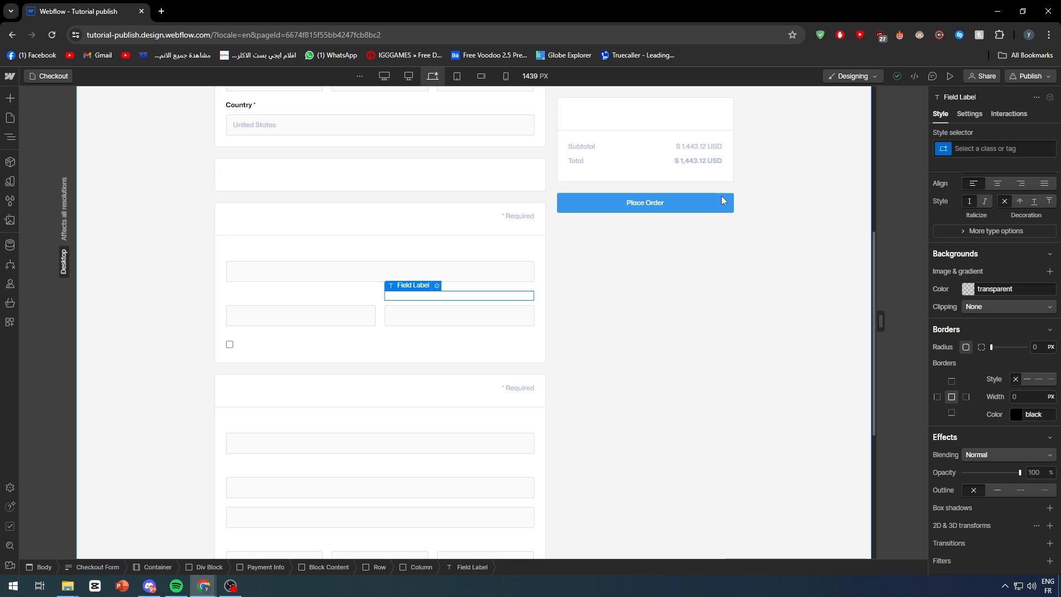
scroll(441, 273, down, 5)
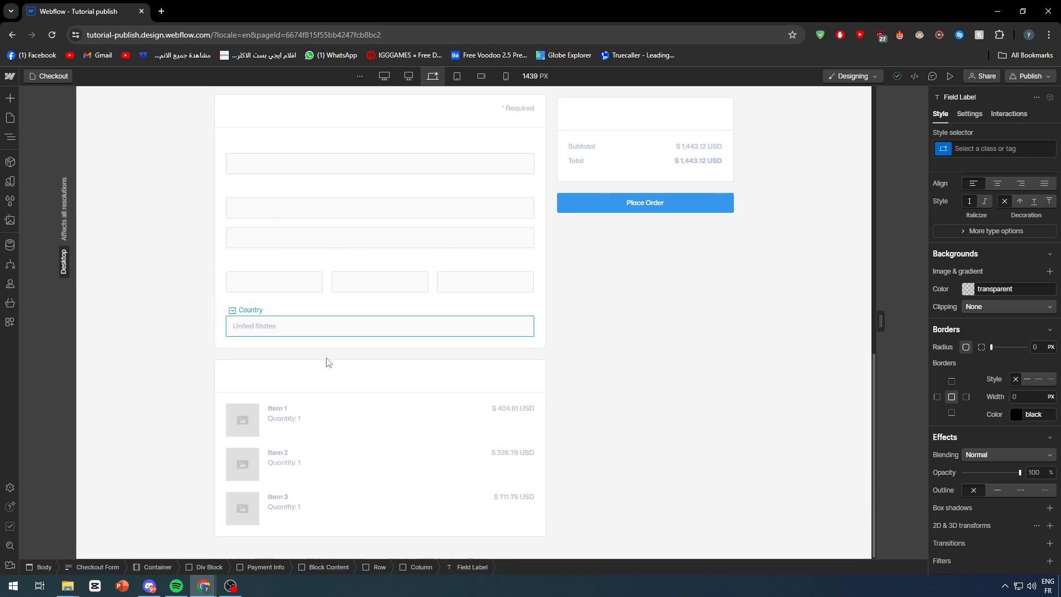
scroll(275, 332, up, 2)
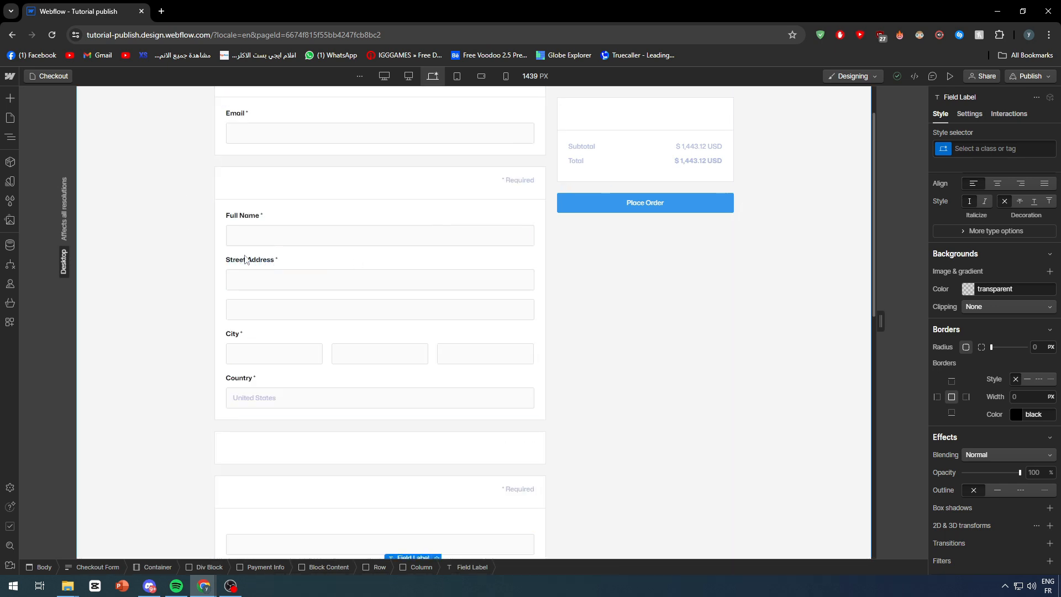
scroll(273, 346, down, 3)
click(587, 488)
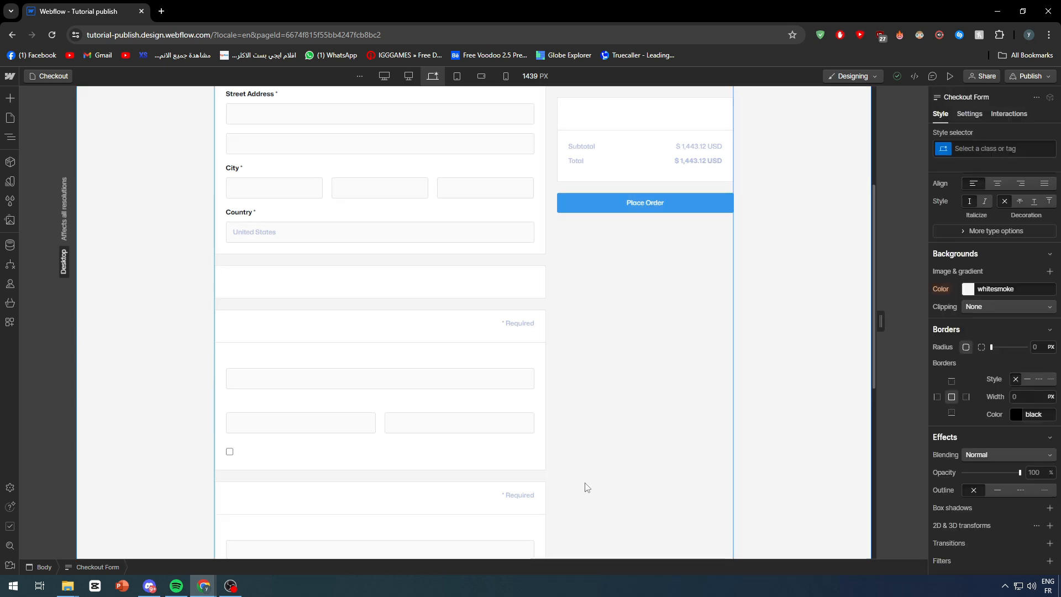
click(532, 465)
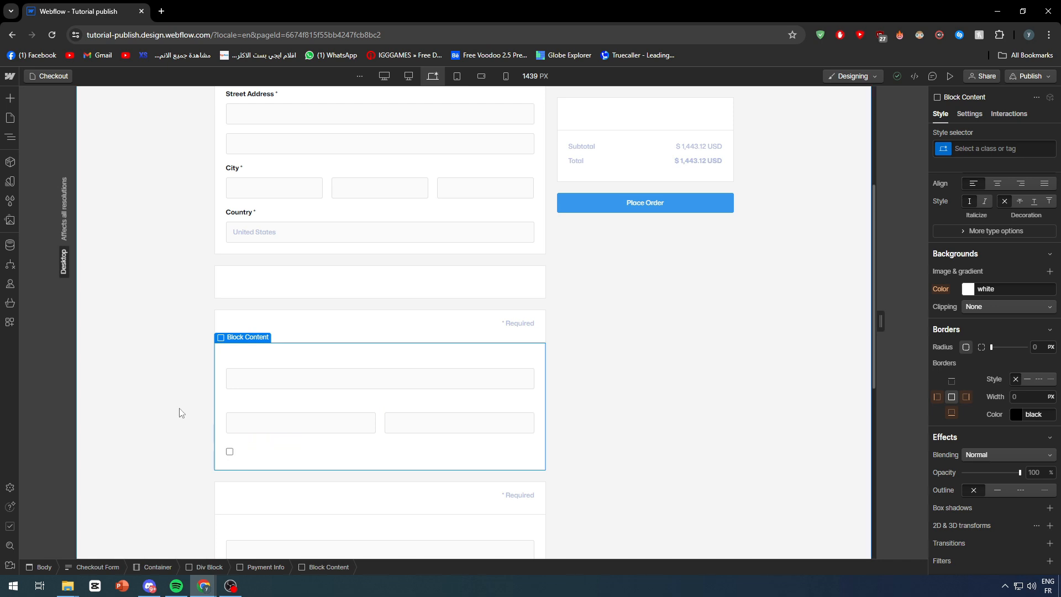
Set the text color of the shipping address block's heading to the Neutral 800 variable
scroll(178, 412, up, 4)
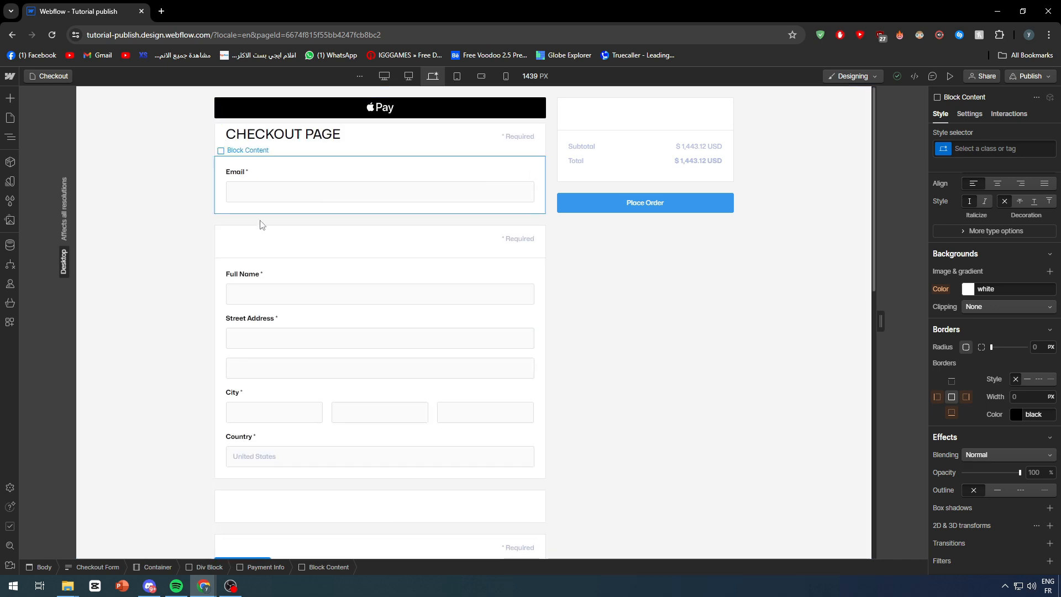
click(243, 245)
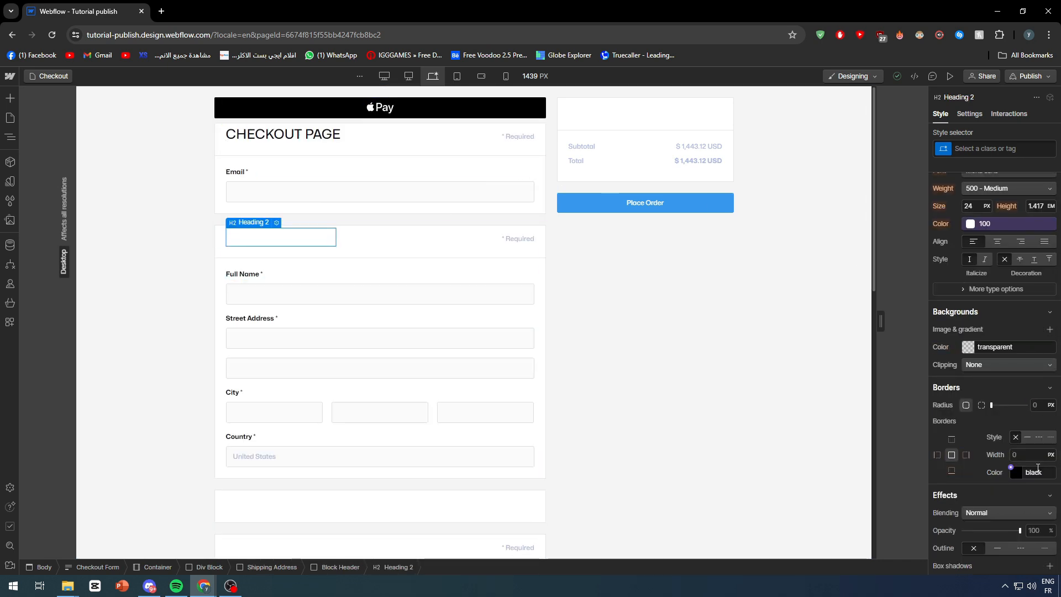
scroll(1000, 417, down, 1)
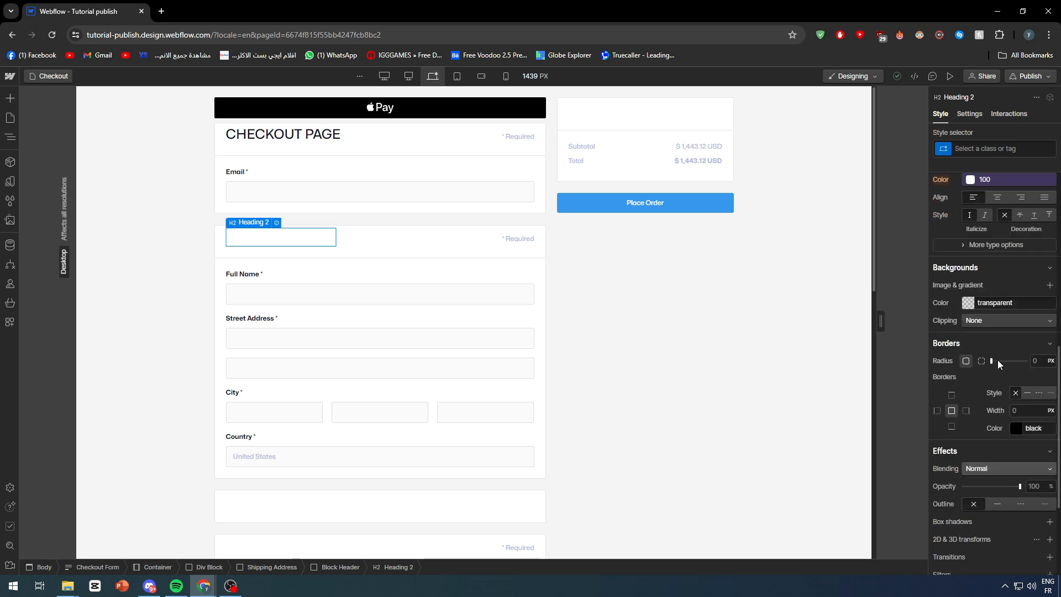
scroll(998, 360, up, 4)
click(994, 400)
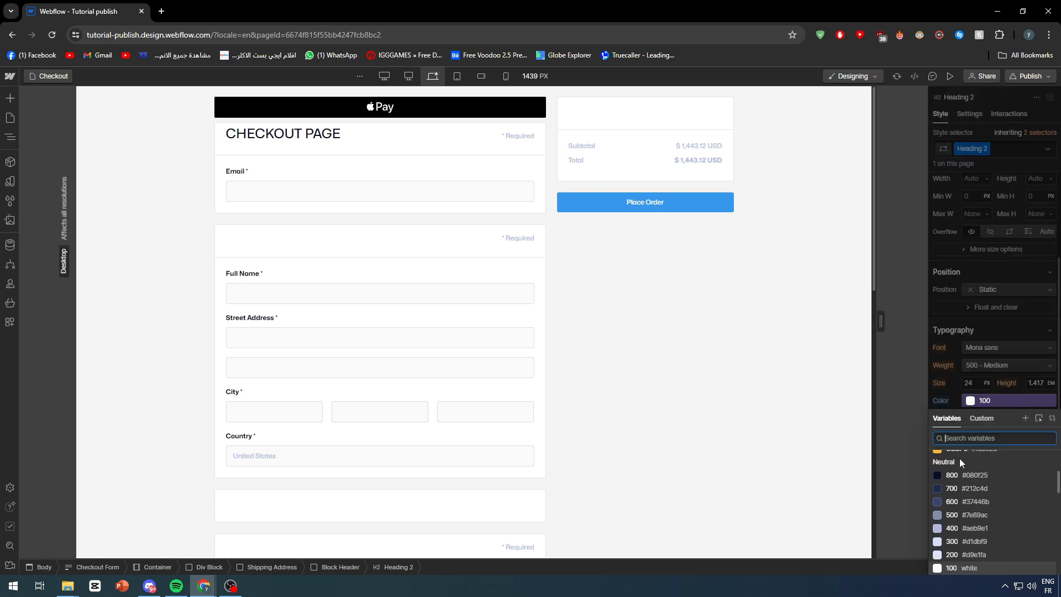
click(937, 480)
click(711, 384)
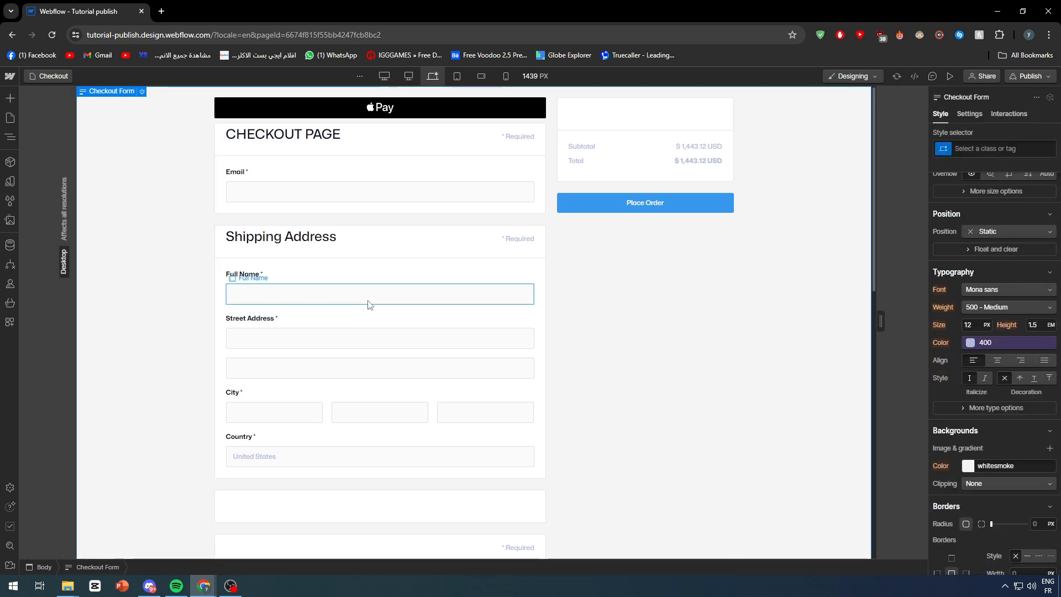
Apply the Neutral 800 color variable to the text of the payment info block's heading
scroll(343, 306, down, 5)
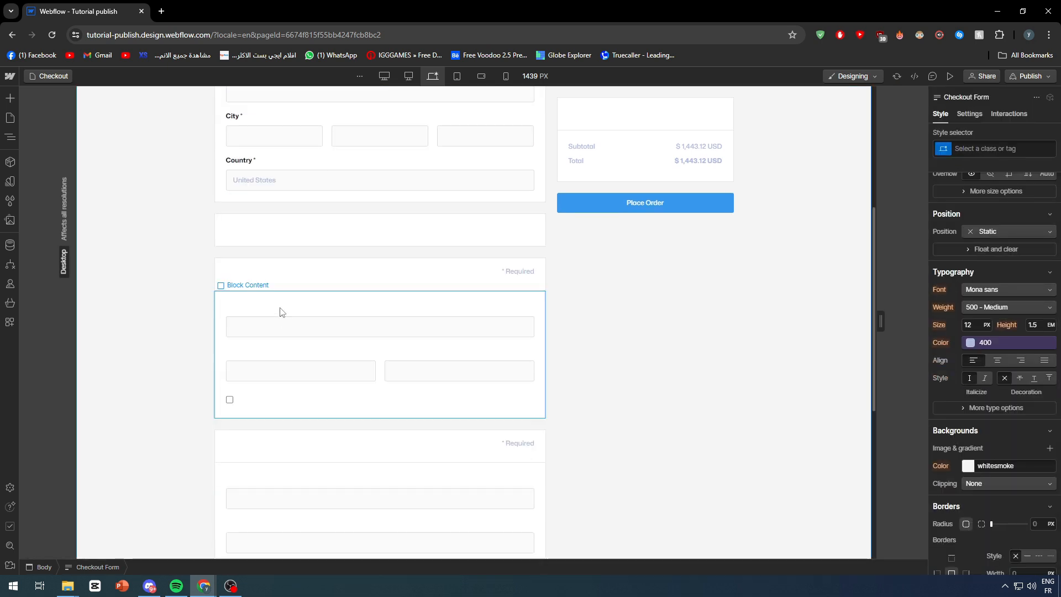
click(256, 273)
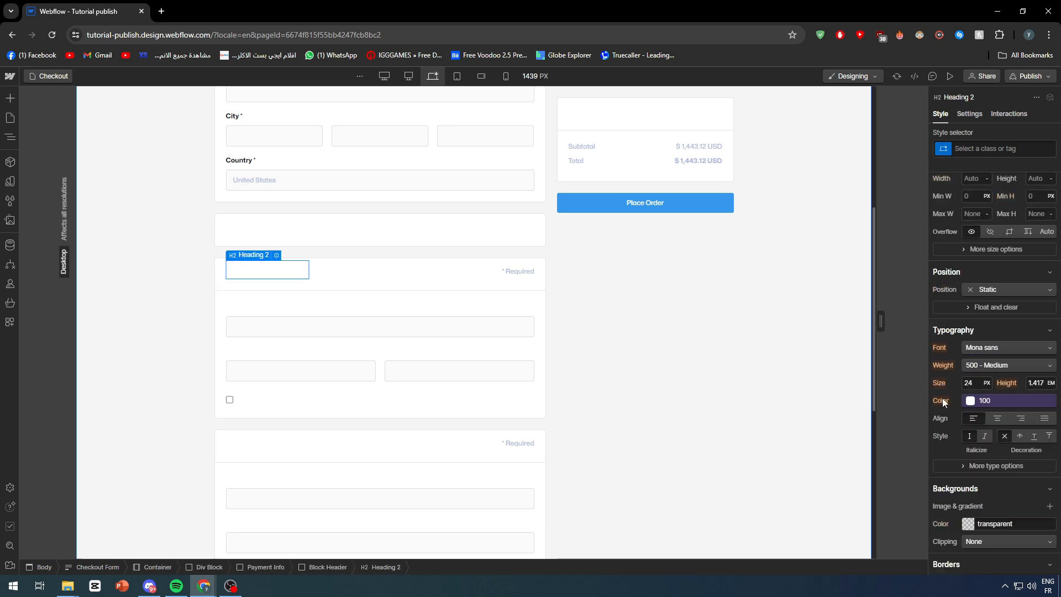
click(980, 403)
click(950, 476)
click(688, 374)
click(725, 386)
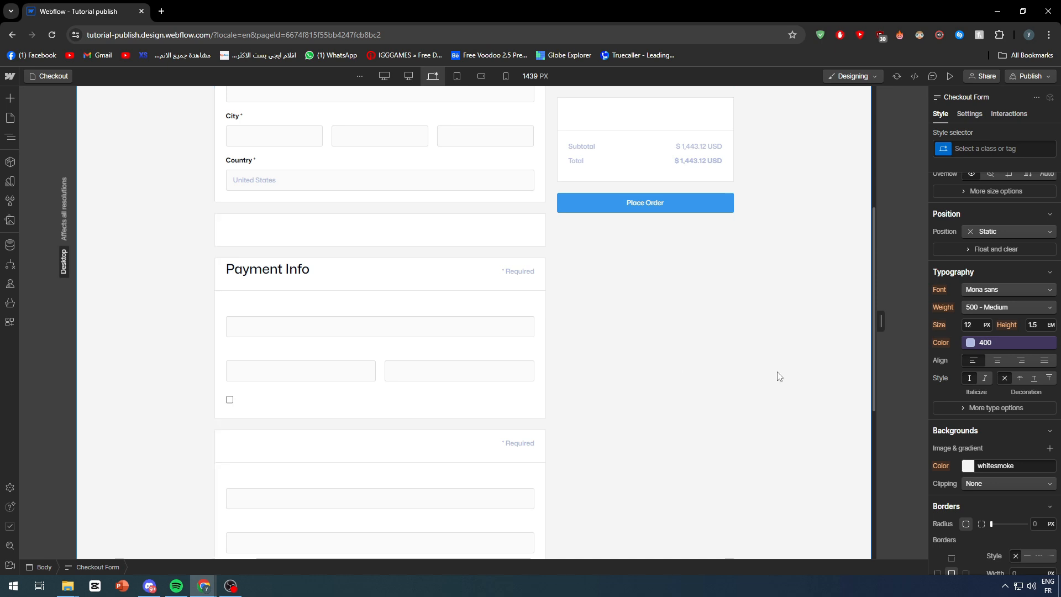
Look over the restyled checkout page and check the heading of the billing address block
scroll(760, 370, up, 2)
scroll(759, 370, up, 3)
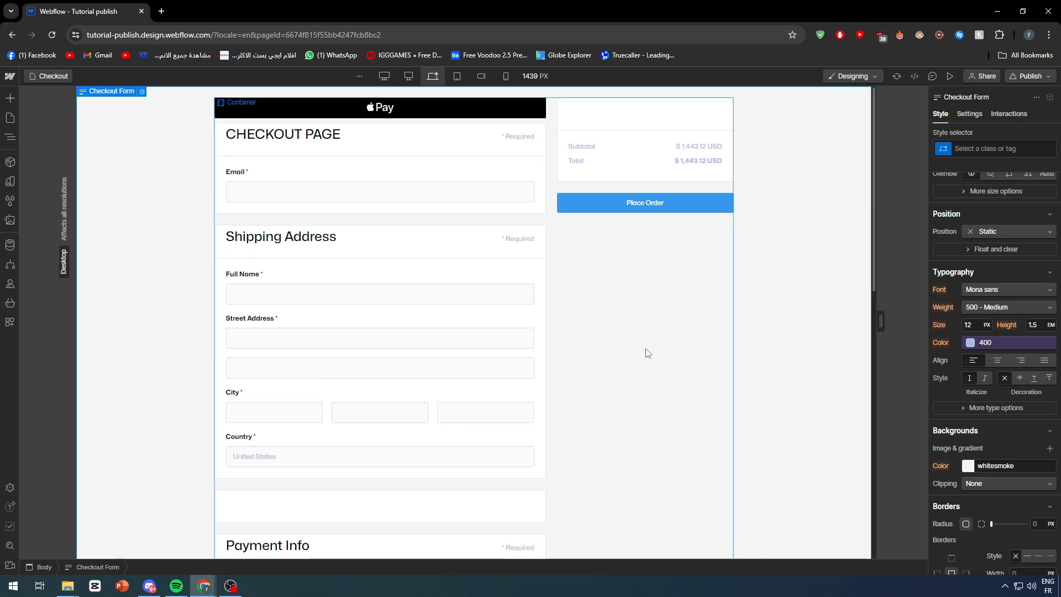
scroll(595, 343, down, 6)
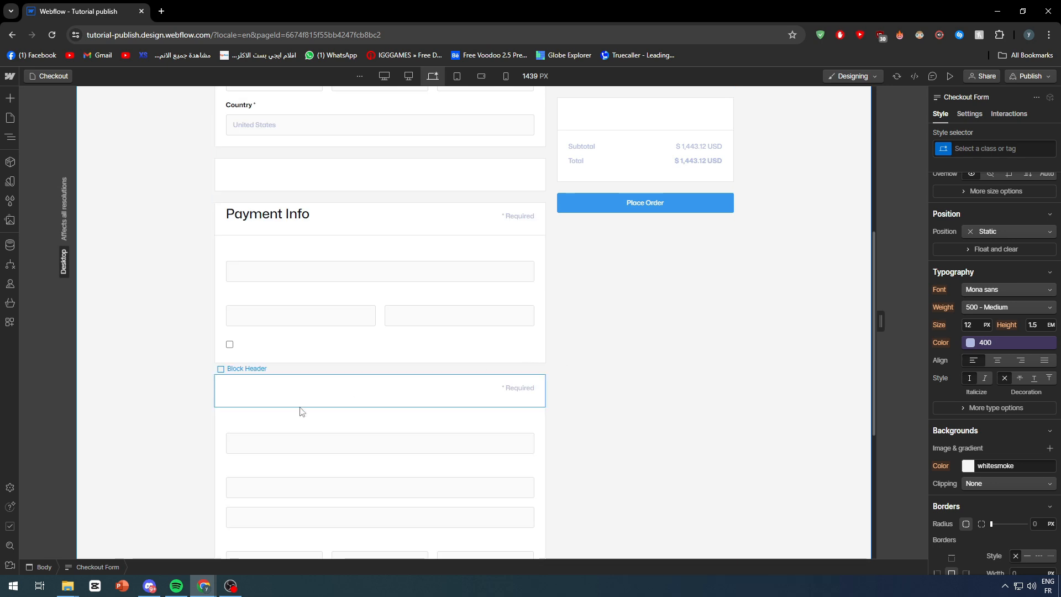
click(246, 393)
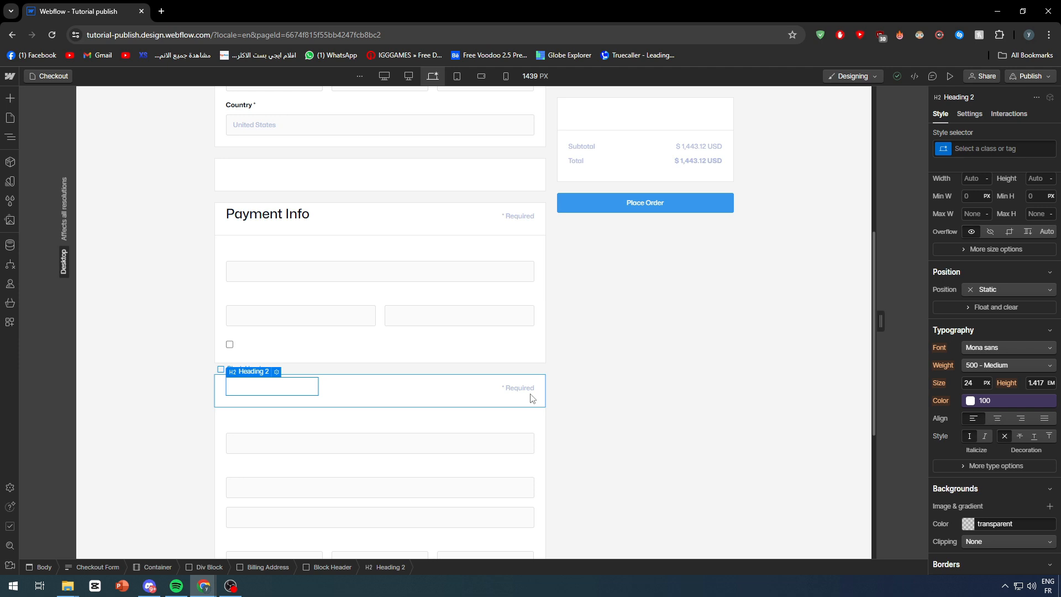
scroll(585, 387, up, 6)
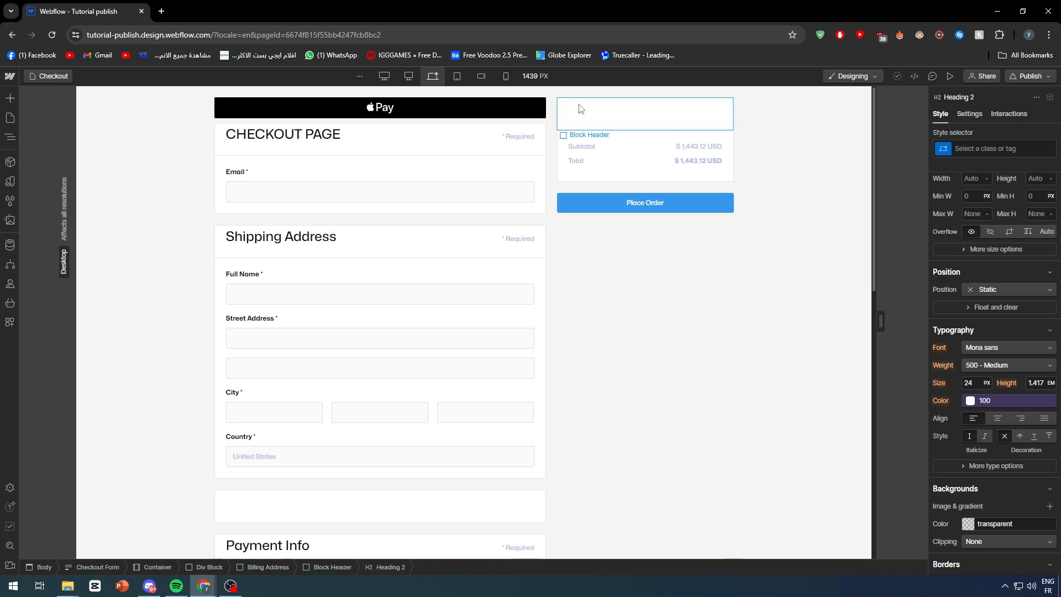
Review the site's publish destinations and advanced publishing options, and close them without publishing
click(1045, 77)
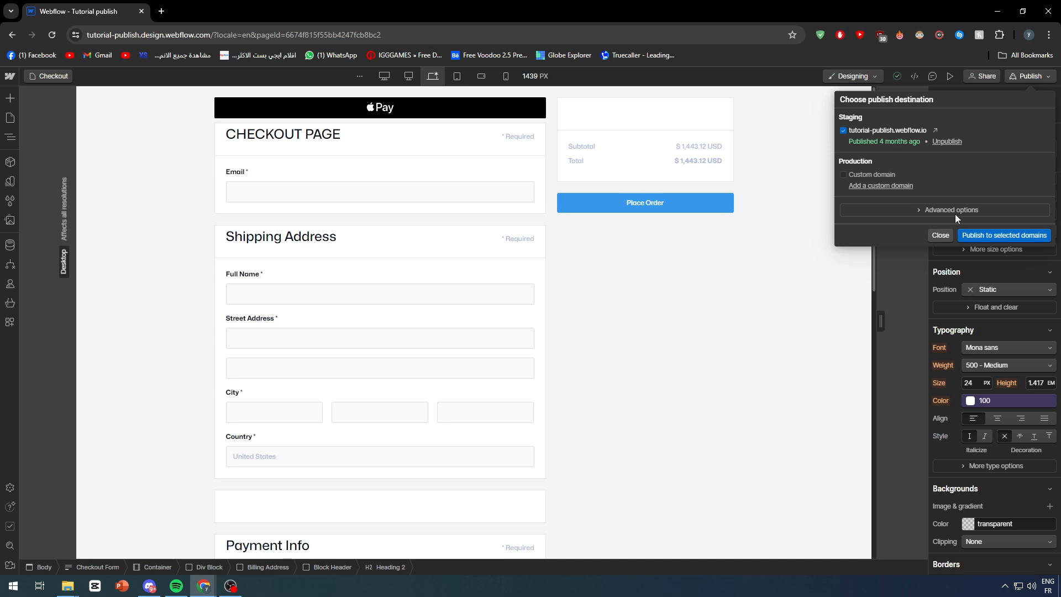
click(956, 214)
click(954, 211)
click(951, 210)
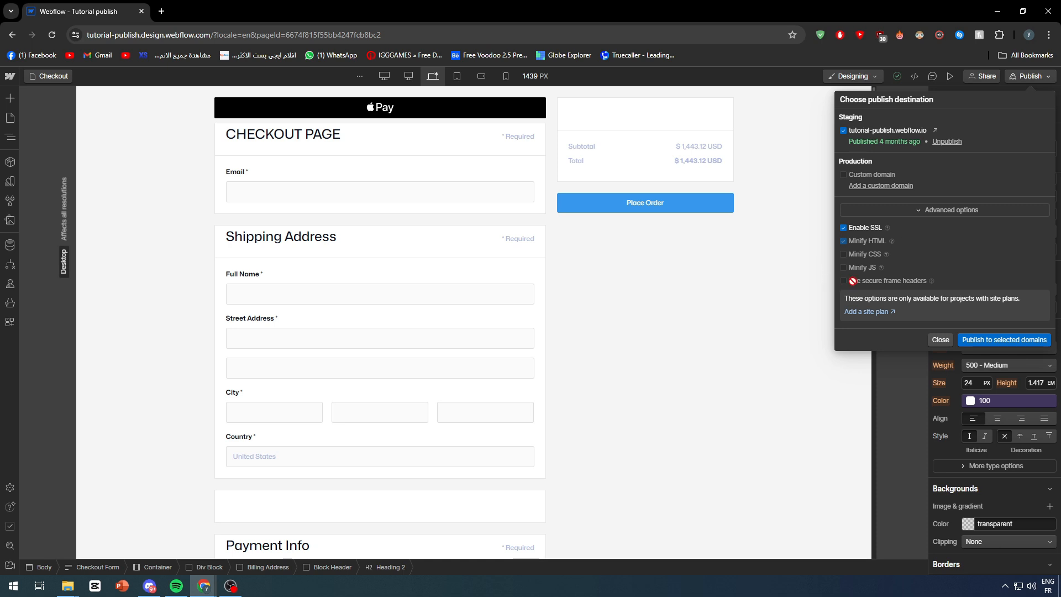
click(763, 258)
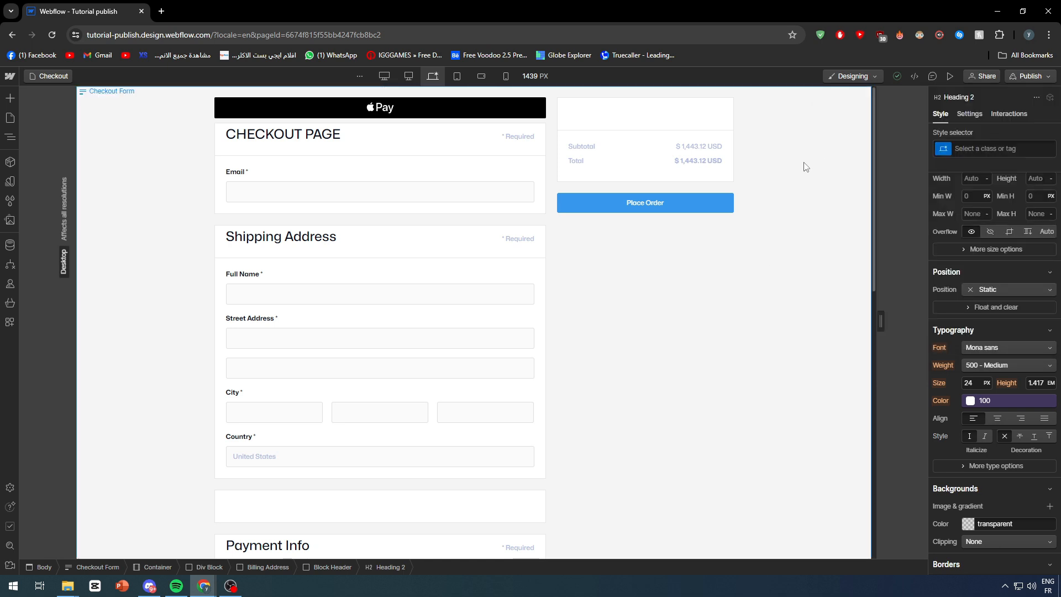